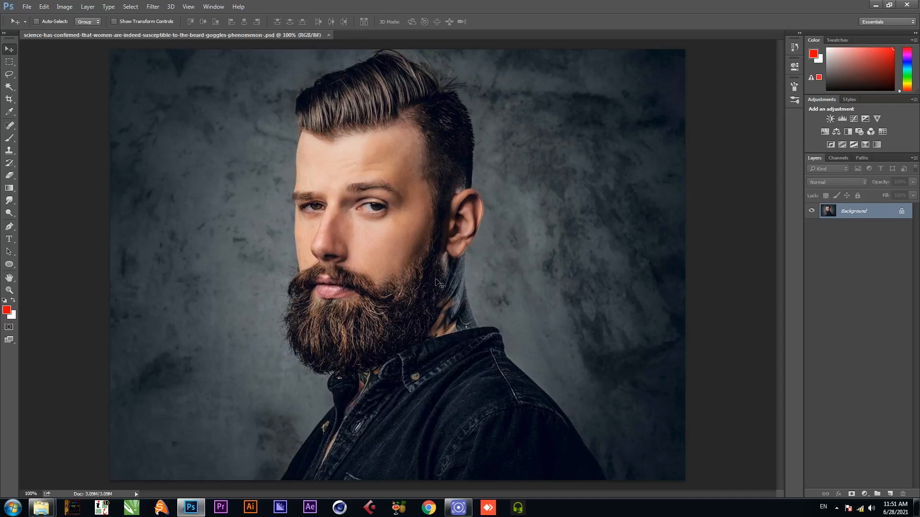
# Step: Select the backdrop around the man with the Quick Selection tool, excluding his ear and neck from the selection
pyautogui.press('l')
pyautogui.press('w')
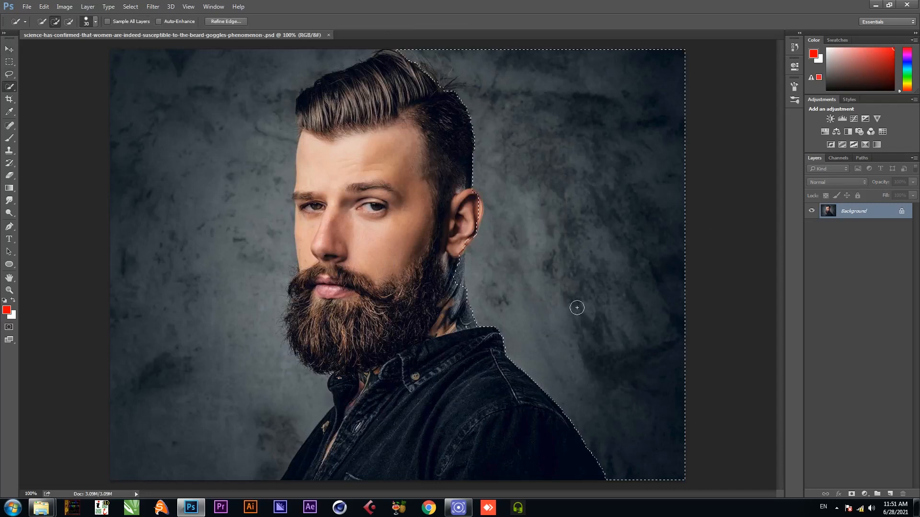
pyautogui.moveTo(339, 62); pyautogui.dragTo(231, 242)
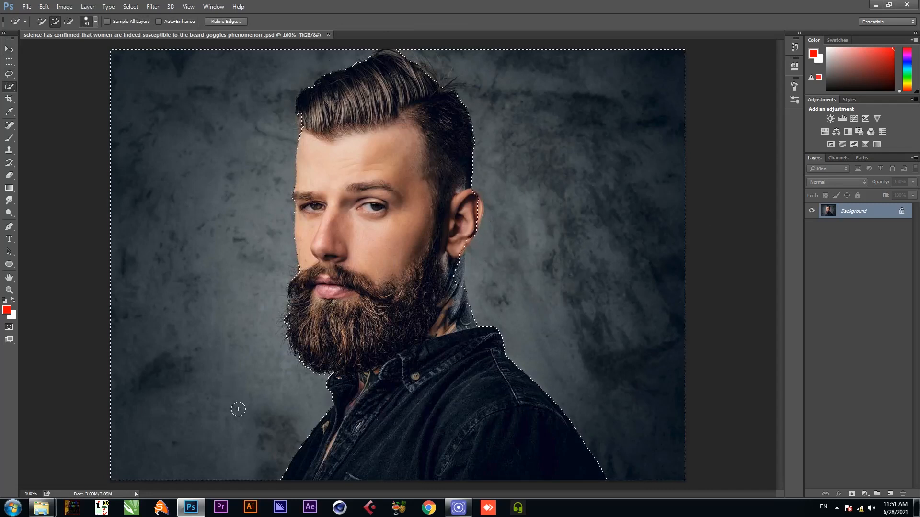
pyautogui.press('alt')
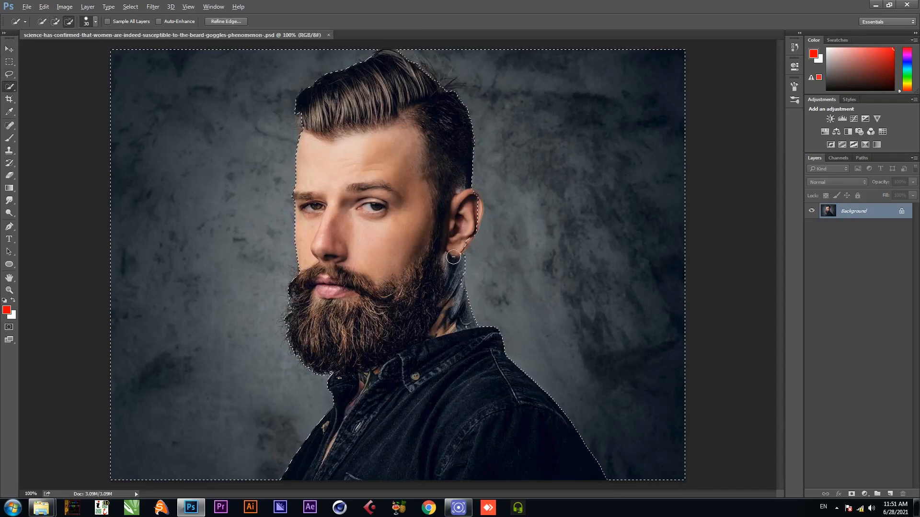
pyautogui.moveTo(475, 199); pyautogui.dragTo(469, 230)
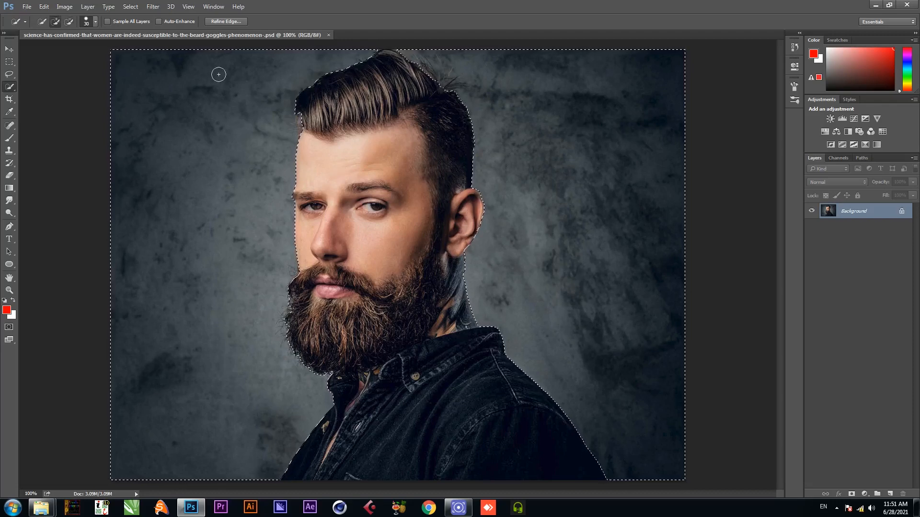
# Step: Invert the backdrop selection so that the man is selected instead
pyautogui.click(225, 21)
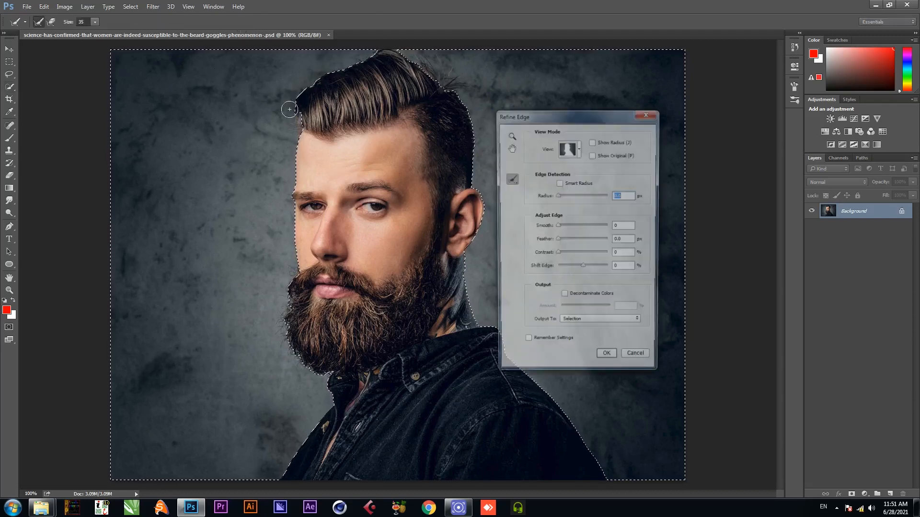
pyautogui.rightClick(526, 181)
pyautogui.click(547, 198)
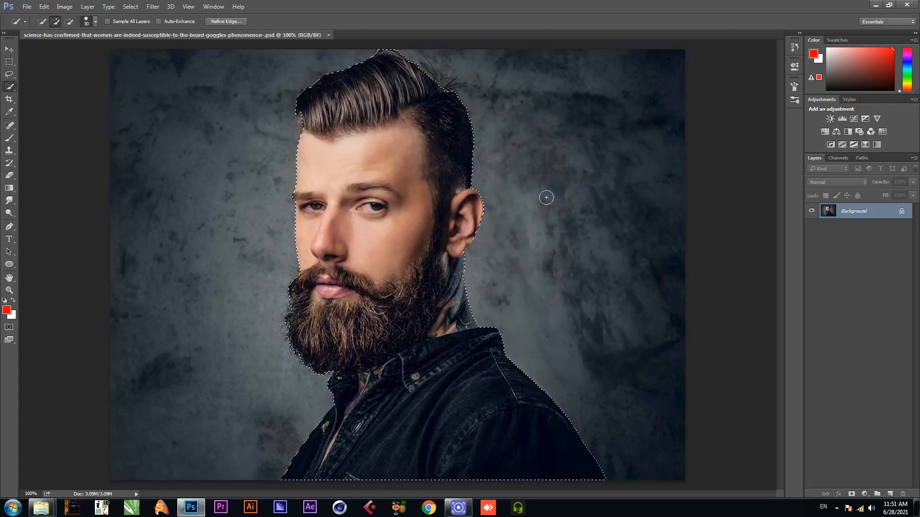
# Step: Start Refine Edge on the man's selection, preview it on black, and set Shift Edge to -100%
pyautogui.click(225, 21)
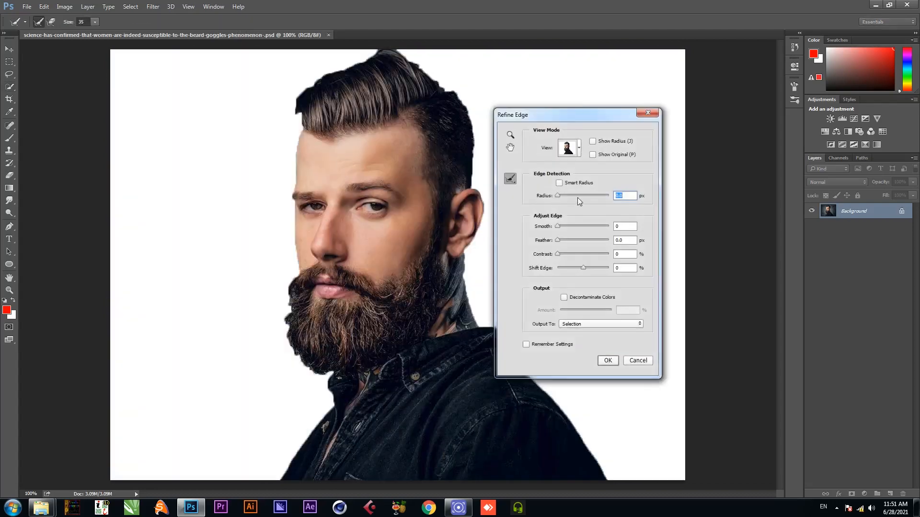
pyautogui.click(568, 148)
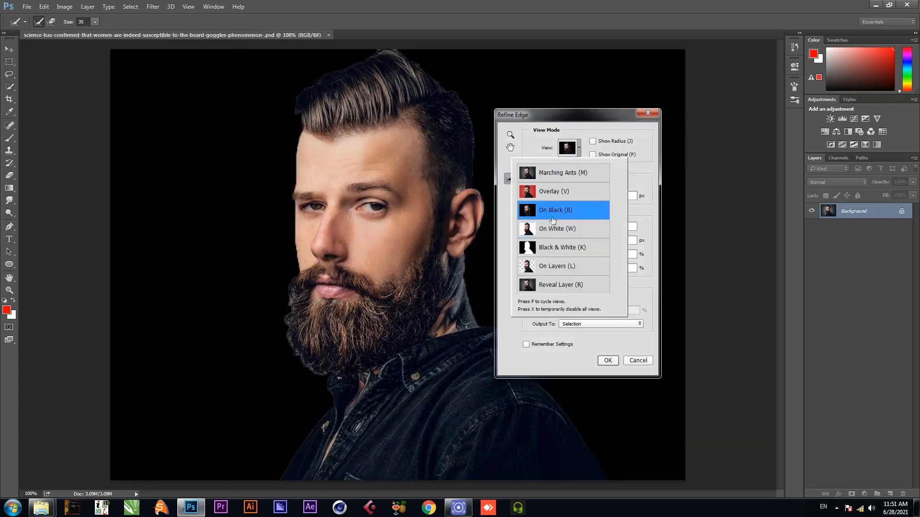
pyautogui.click(637, 214)
pyautogui.moveTo(583, 268); pyautogui.dragTo(544, 268)
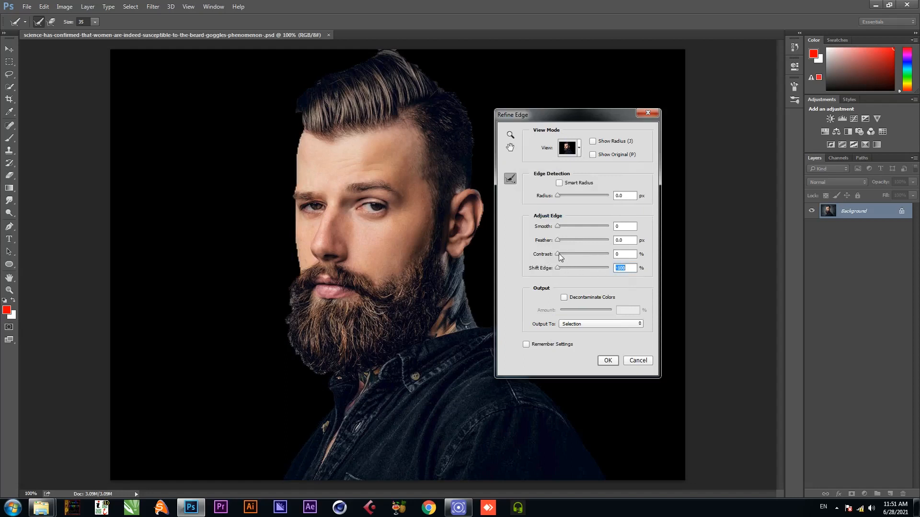
# Step: Refine the selection edge with a radius of 2.1 px, smooth of 17 and feather of 2.1 px
pyautogui.moveTo(557, 241); pyautogui.dragTo(563, 244)
pyautogui.click(562, 239)
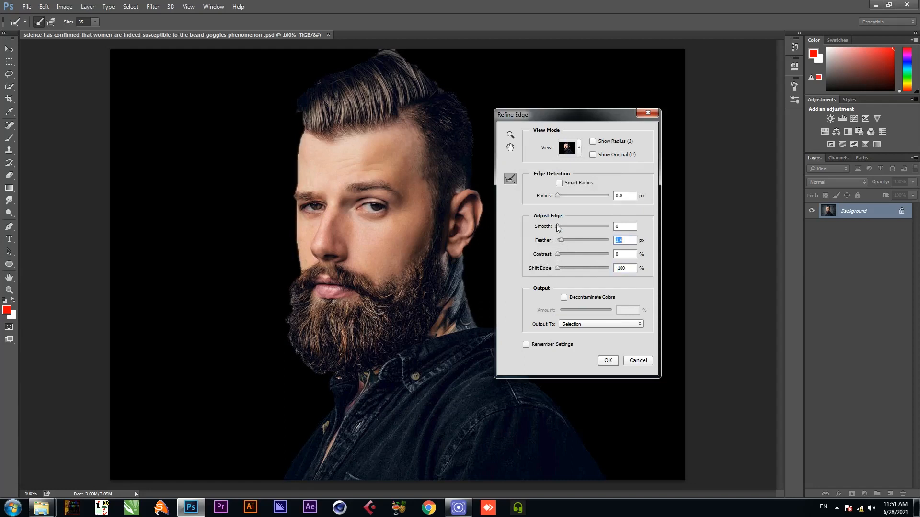
pyautogui.moveTo(558, 227); pyautogui.dragTo(563, 202)
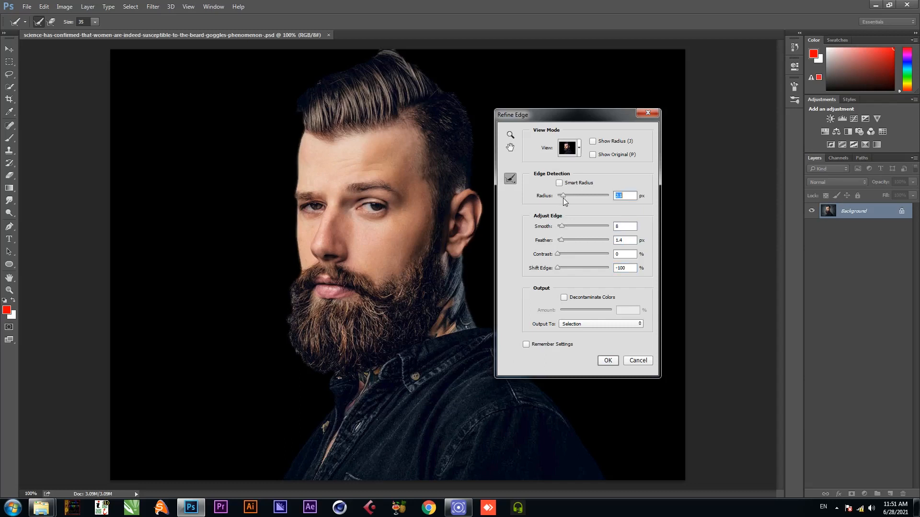
pyautogui.moveTo(562, 240); pyautogui.dragTo(560, 239)
pyautogui.click(564, 226)
pyautogui.moveTo(565, 225); pyautogui.dragTo(567, 226)
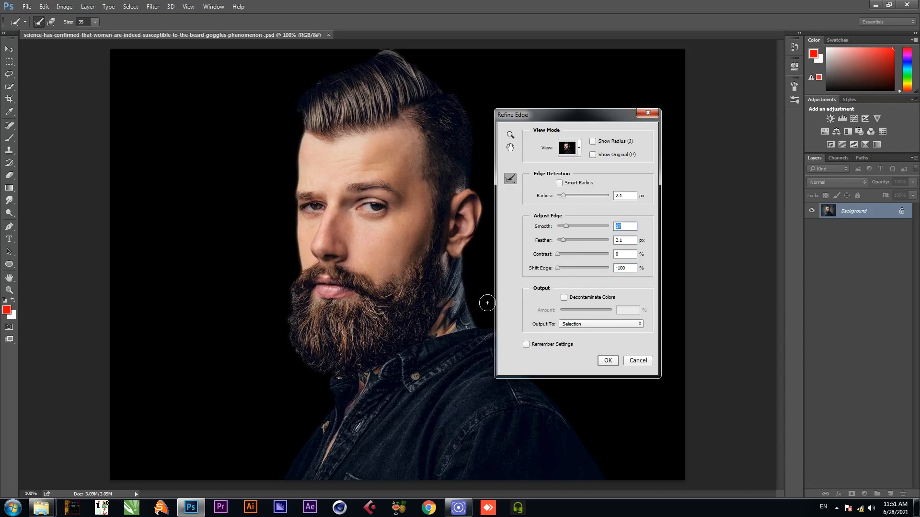
# Step: Output the refined selection to a new layer
pyautogui.click(588, 325)
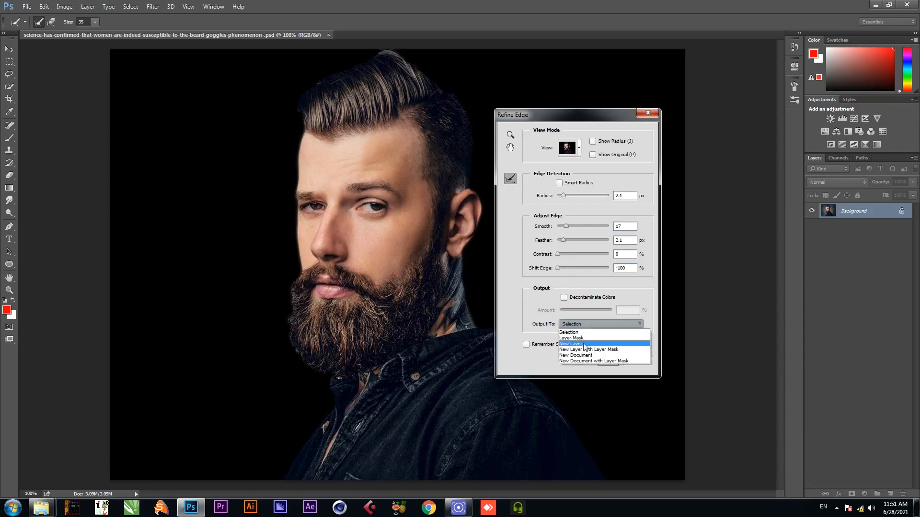
pyautogui.click(584, 344)
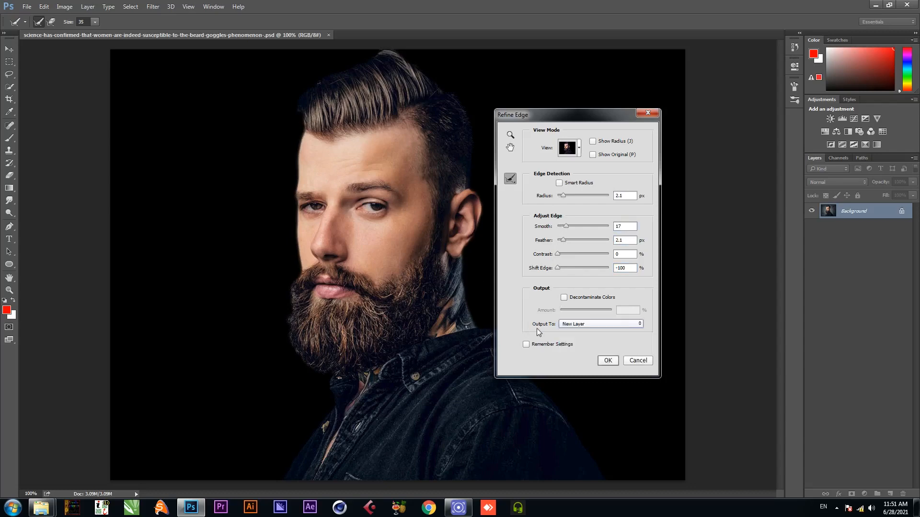
pyautogui.click(608, 360)
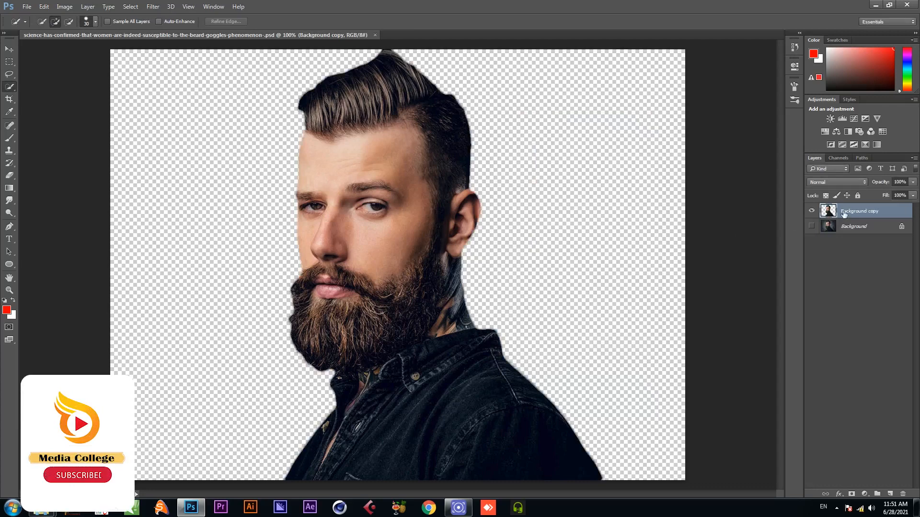
# Step: Duplicate the cutout layer, hide the Background copy layer beneath it, and save the document
pyautogui.hotkey('ctrl', 'j')
pyautogui.click(812, 227)
pyautogui.hotkey('ctrl', 's')
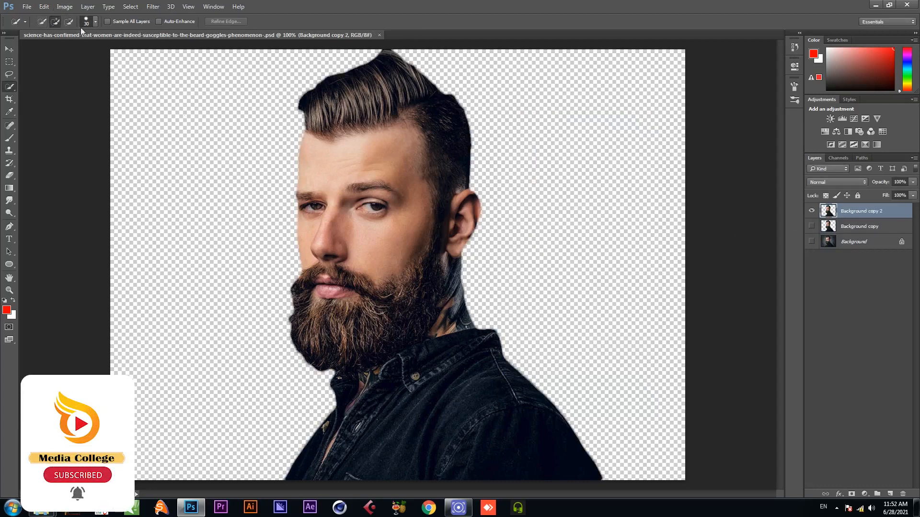
# Step: Apply Levels to the Background copy 2 layer with a black input of 20 and a white input of 196
pyautogui.click(71, 7)
pyautogui.moveTo(78, 32)
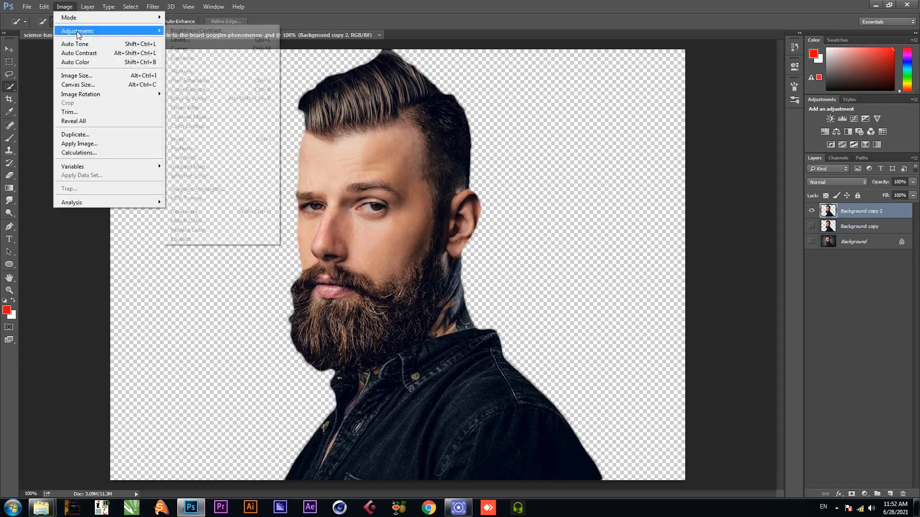
pyautogui.click(225, 40)
pyautogui.moveTo(373, 217); pyautogui.dragTo(383, 218)
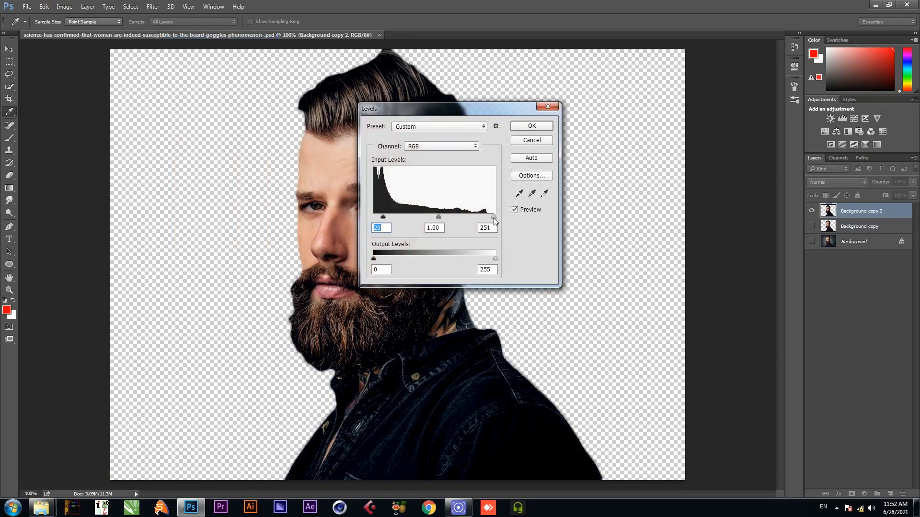
pyautogui.moveTo(495, 221); pyautogui.dragTo(467, 220)
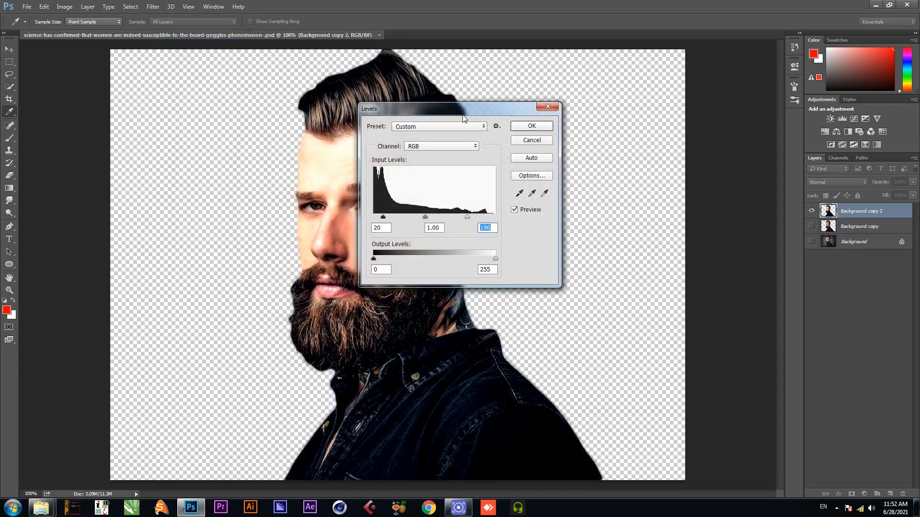
pyautogui.moveTo(463, 108); pyautogui.dragTo(596, 108)
pyautogui.click(661, 127)
pyautogui.press('w')
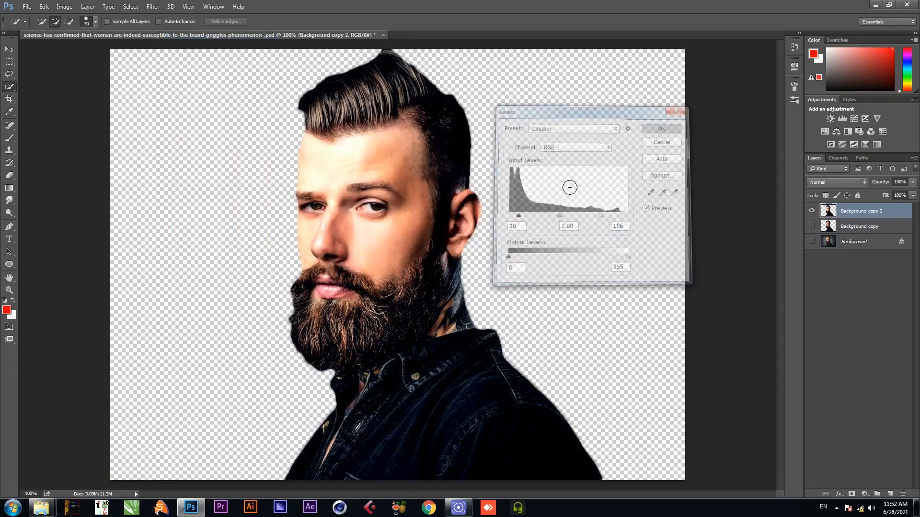
# Step: Sharpen the Background copy 2 layer using Unsharp Mask with an amount of 150% and a radius of 9 pixels
pyautogui.click(153, 7)
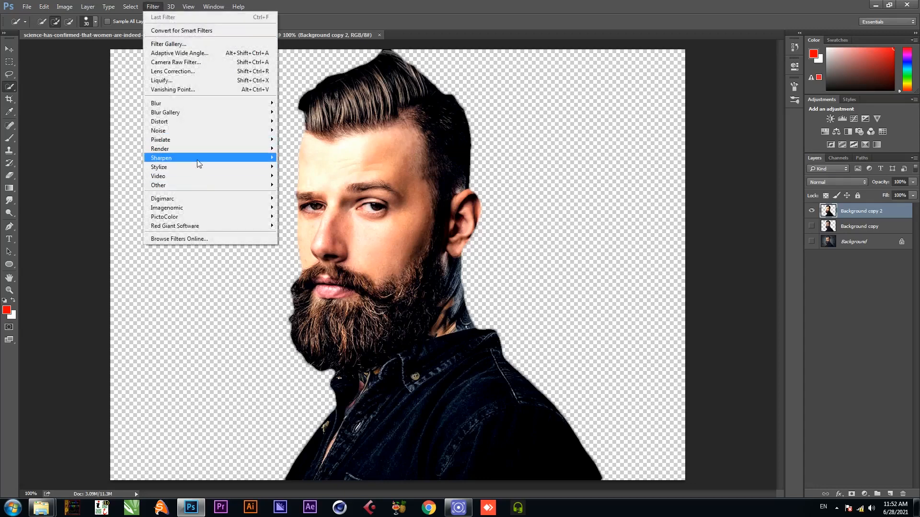
pyautogui.moveTo(198, 159)
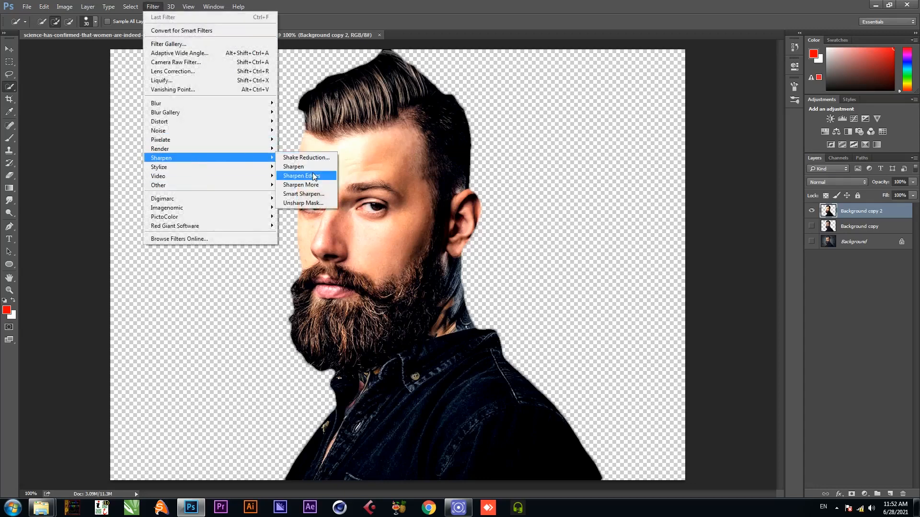
pyautogui.click(308, 203)
pyautogui.moveTo(499, 187); pyautogui.dragTo(647, 149)
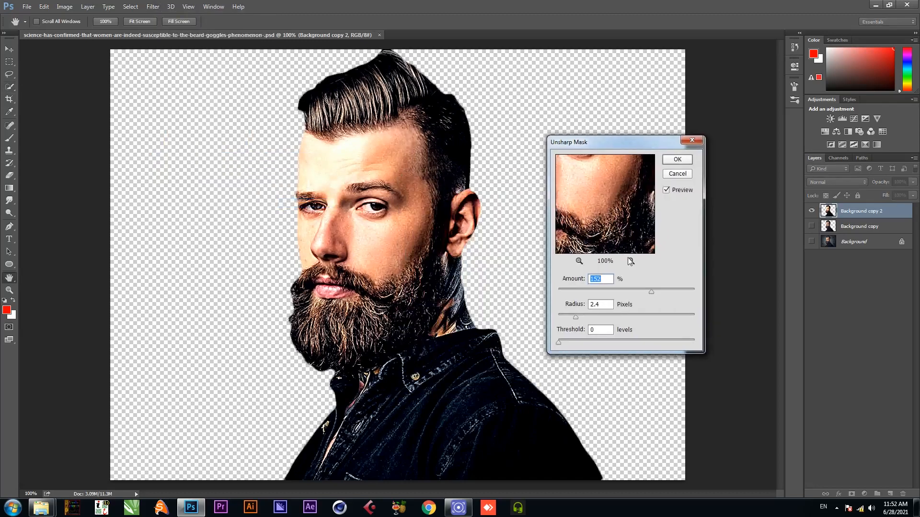
pyautogui.moveTo(577, 317); pyautogui.dragTo(608, 318)
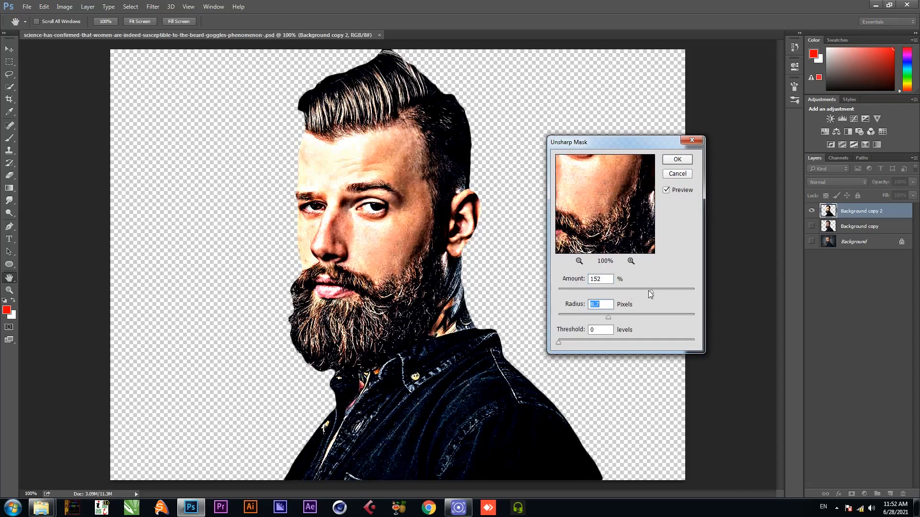
pyautogui.moveTo(603, 282); pyautogui.dragTo(592, 283)
pyautogui.write('150')
pyautogui.moveTo(605, 304); pyautogui.dragTo(561, 313)
pyautogui.write('9')
pyautogui.click(671, 163)
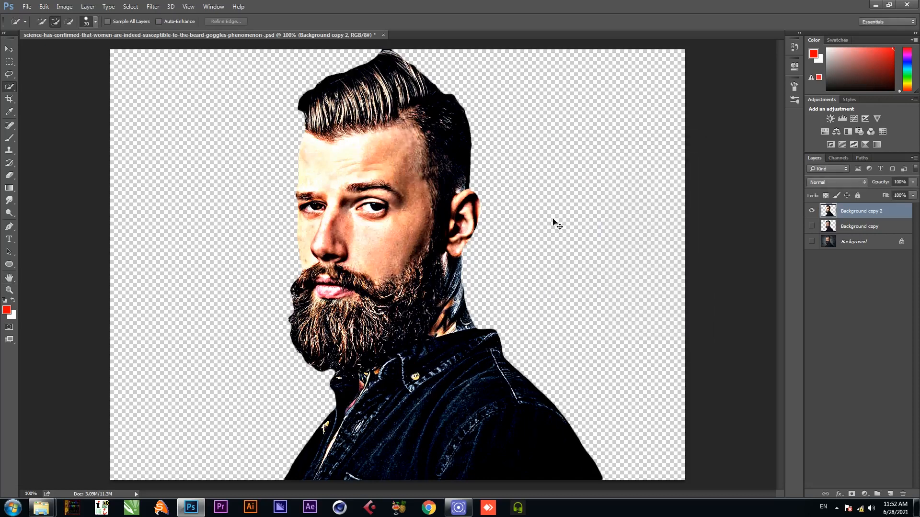
# Step: Duplicate the sharpened layer and apply a High Pass filter with a 0.5 pixel radius to the duplicate
pyautogui.hotkey('ctrl', 'j')
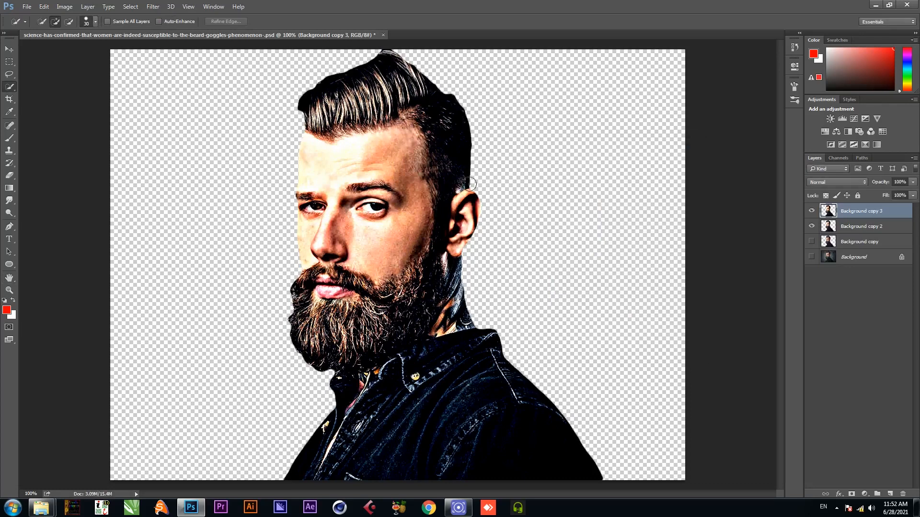
pyautogui.click(153, 6)
pyautogui.moveTo(191, 185)
pyautogui.click(297, 194)
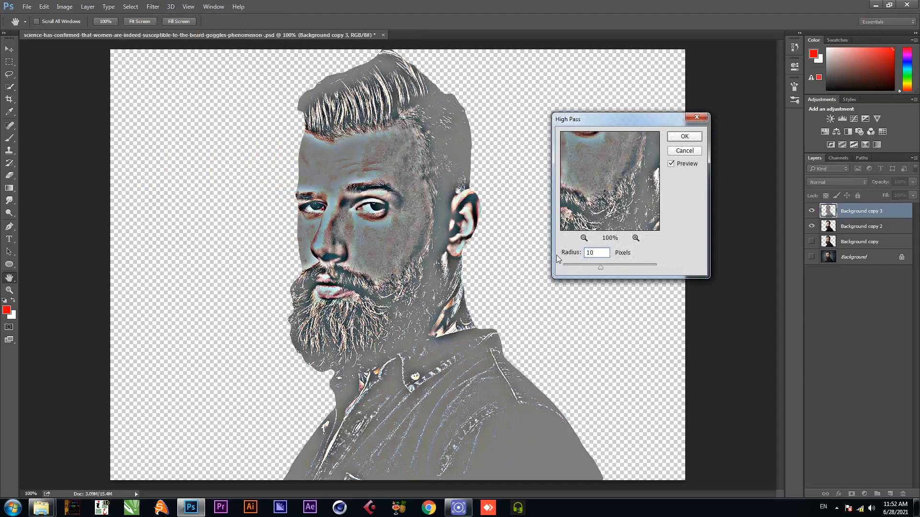
pyautogui.write('.5')
pyautogui.press('Return')
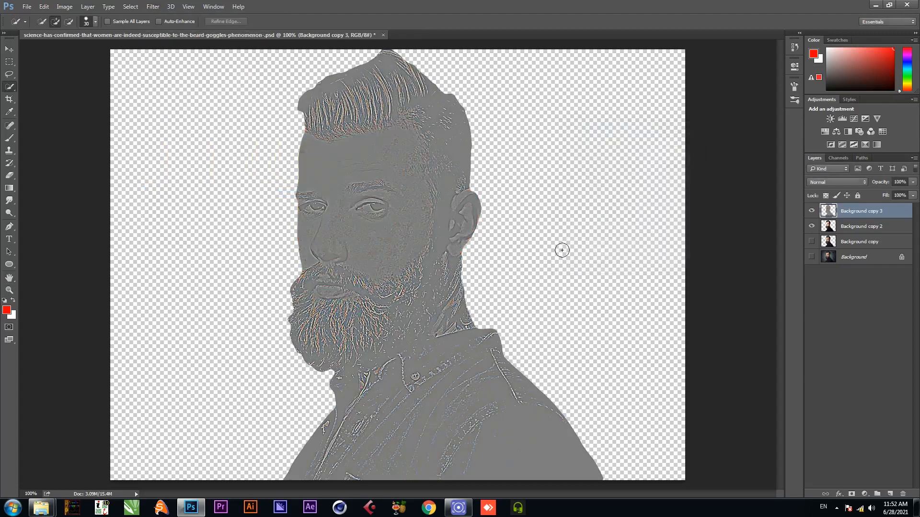
# Step: Set the High Pass layer's blend mode to Soft Light and merge it down into Background copy 2
pyautogui.click(852, 182)
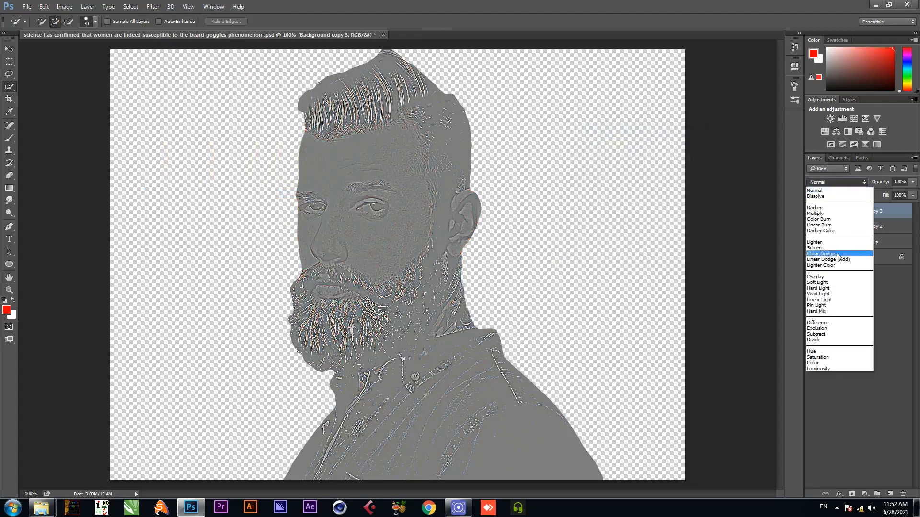
pyautogui.click(830, 283)
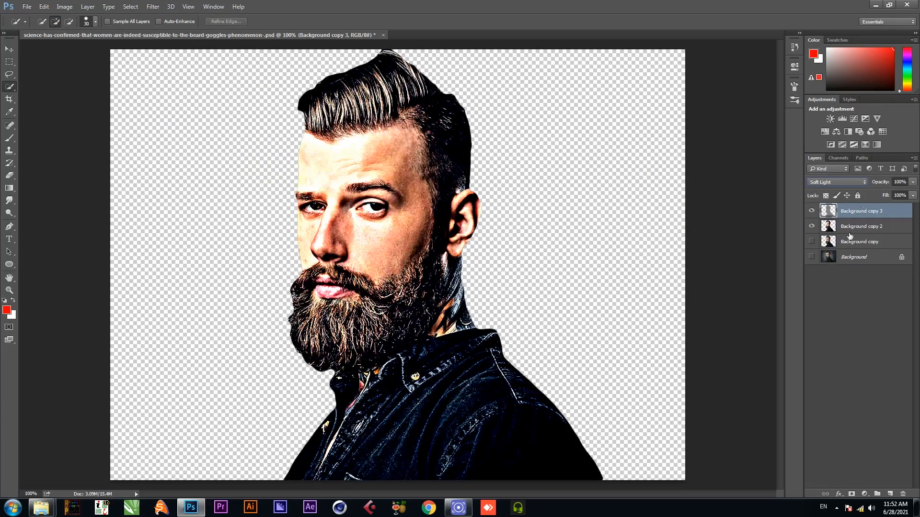
pyautogui.hotkey('ctrl', 'e')
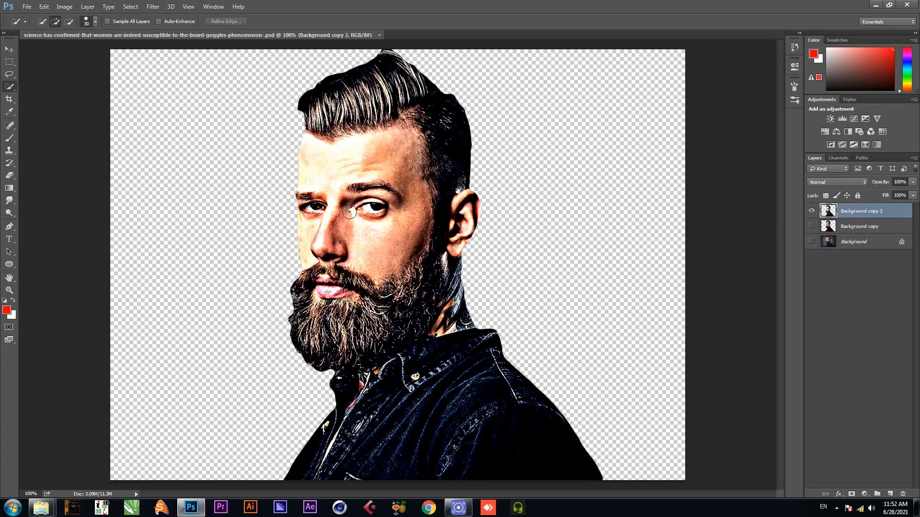
# Step: With the Smudge tool active, load the brush set Digital Painting Brushes For Photoshop cc.abr from the DIGITAL PAINTING BURESH folder
pyautogui.click(10, 201)
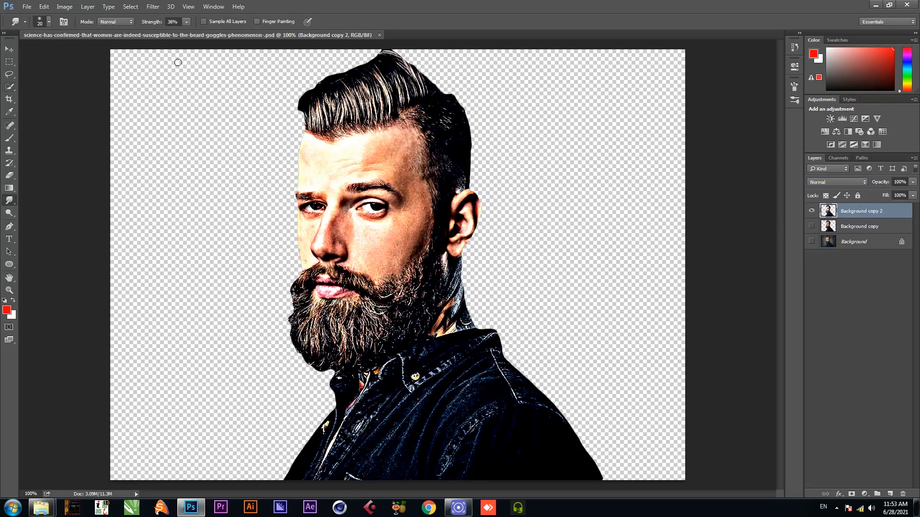
pyautogui.click(794, 87)
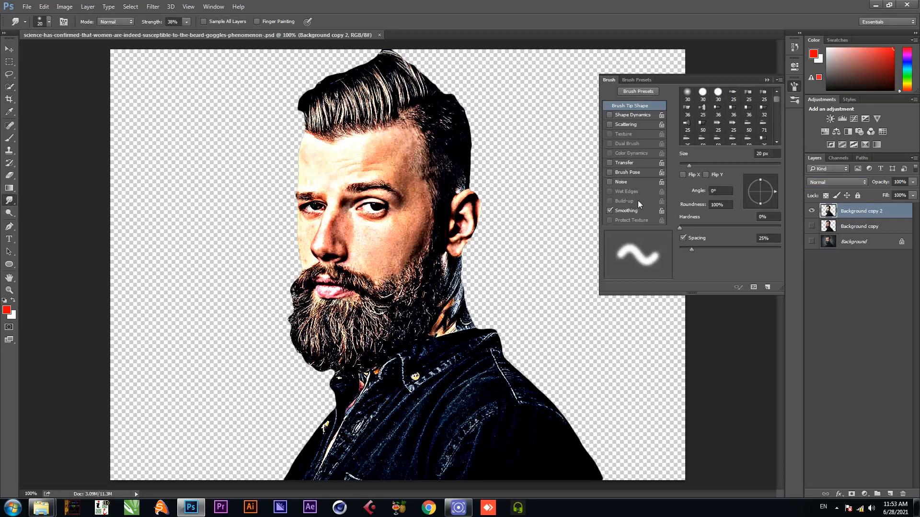
pyautogui.click(646, 92)
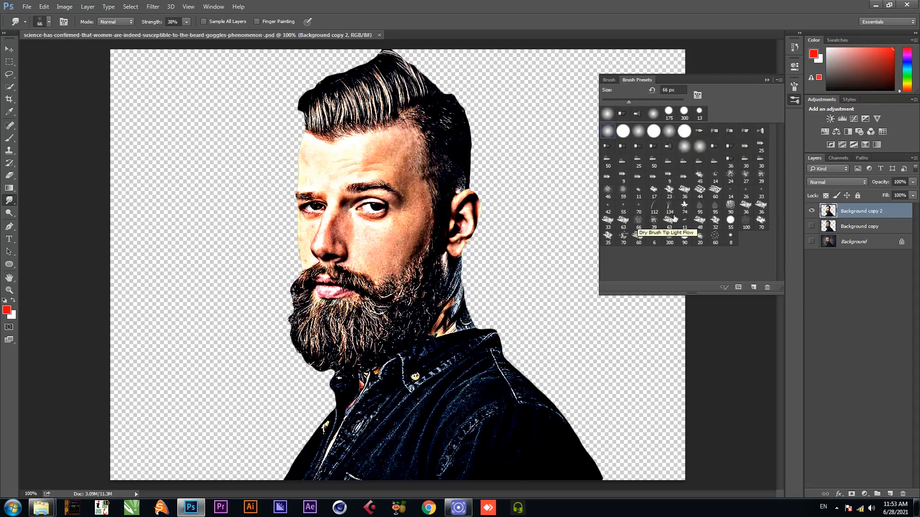
pyautogui.click(779, 80)
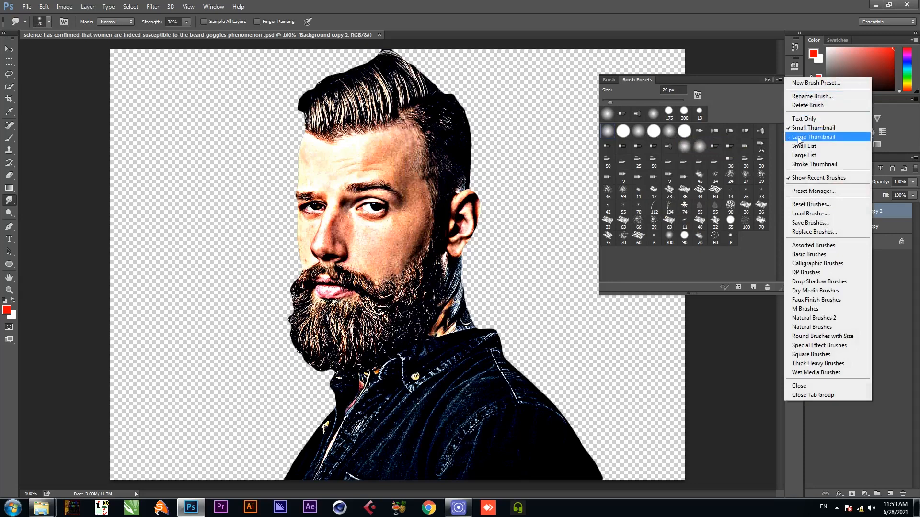
pyautogui.click(813, 216)
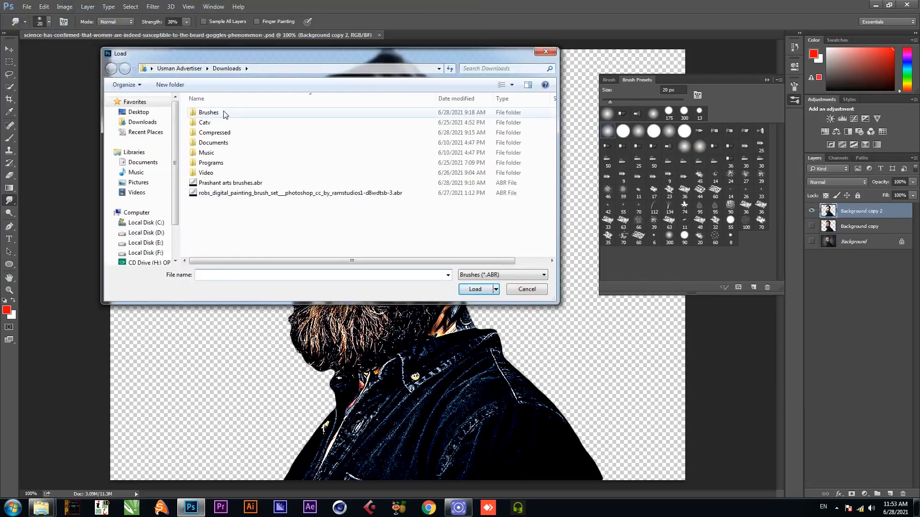
pyautogui.doubleClick(225, 114)
pyautogui.doubleClick(225, 113)
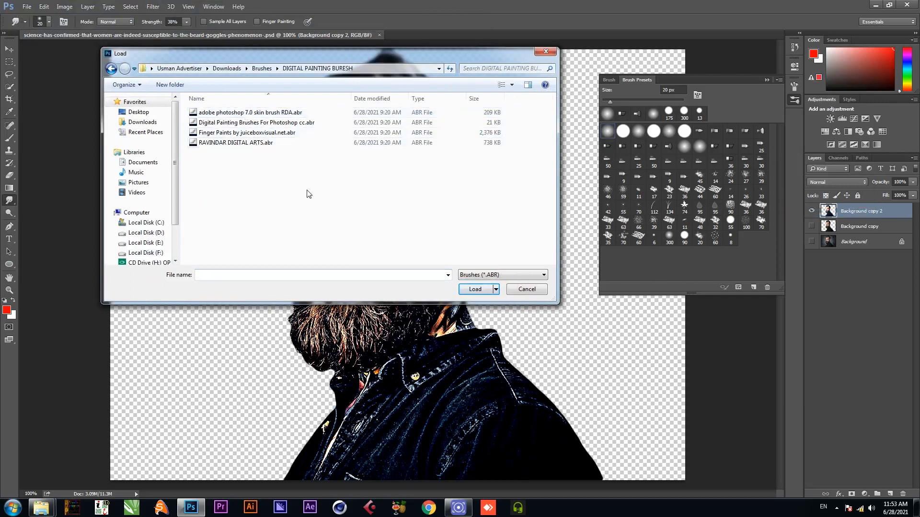
pyautogui.doubleClick(223, 122)
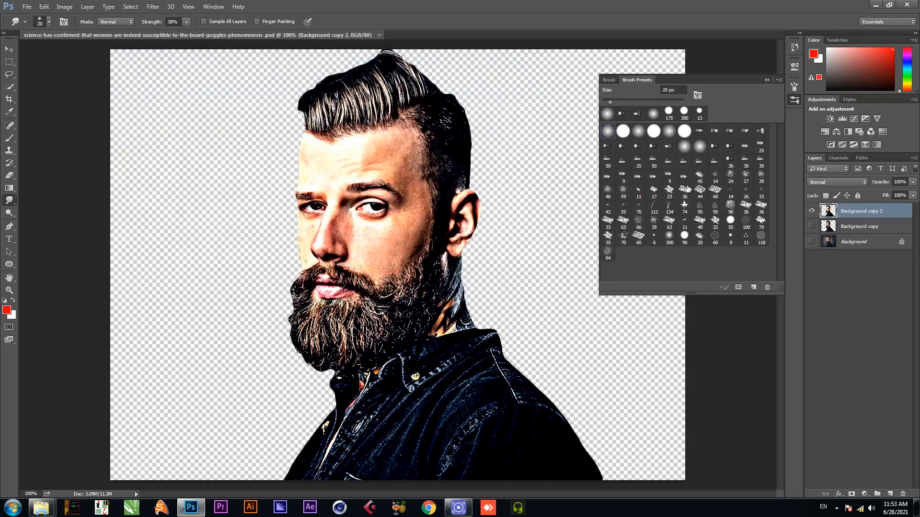
# Step: Load the brush set Finger Paints by juiceboxvisual.net.abr into the brush presets
pyautogui.click(779, 80)
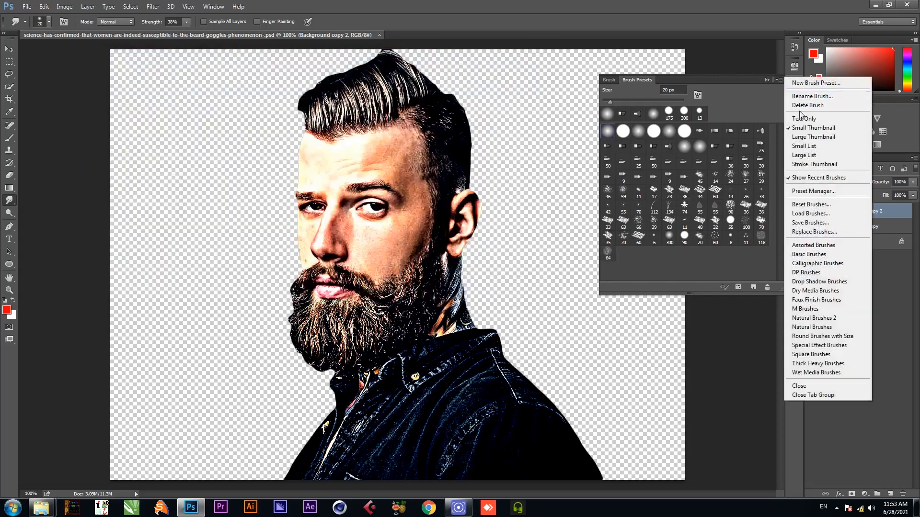
pyautogui.click(807, 214)
pyautogui.click(246, 134)
pyautogui.doubleClick(246, 135)
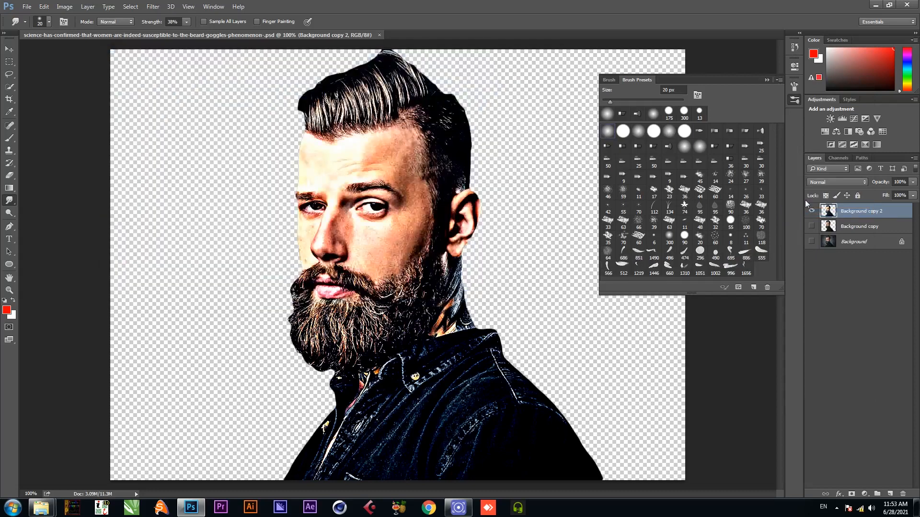
# Step: Load the brush set RAVINDAR DIGITAL ARTS.abr into the brush presets
pyautogui.click(779, 80)
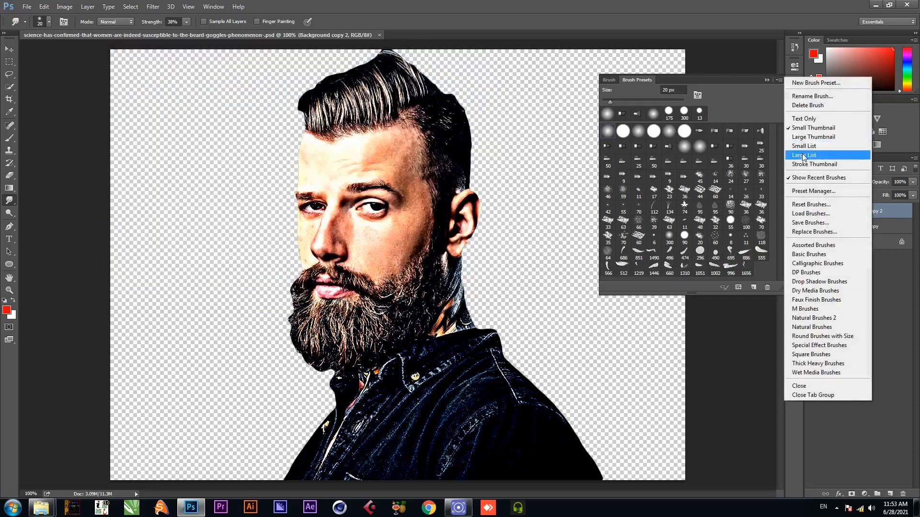
pyautogui.click(807, 214)
pyautogui.doubleClick(249, 143)
# Step: Choose the soft round 65 px preset near the end of the loaded brushes for the Smudge tool
pyautogui.moveTo(778, 177); pyautogui.dragTo(781, 244)
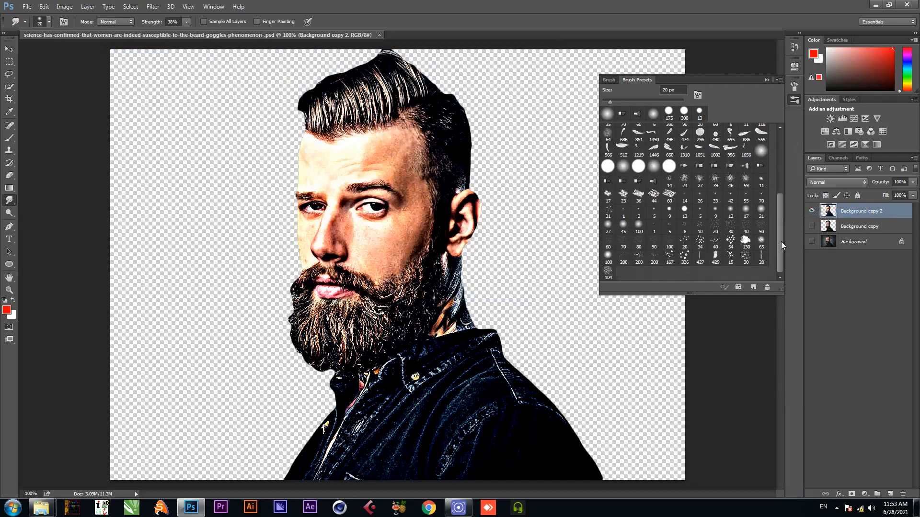
pyautogui.moveTo(780, 241); pyautogui.dragTo(782, 217)
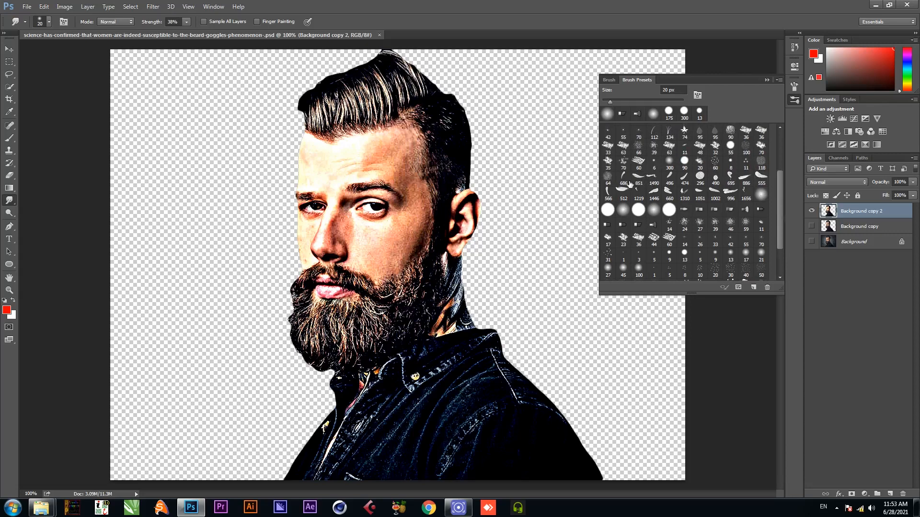
pyautogui.moveTo(778, 196); pyautogui.dragTo(778, 185)
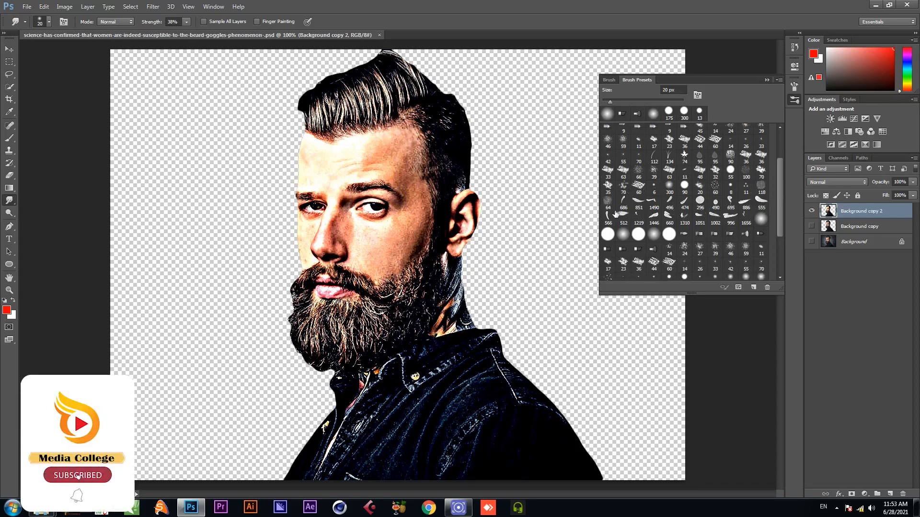
pyautogui.scroll(-3, 734, 224)
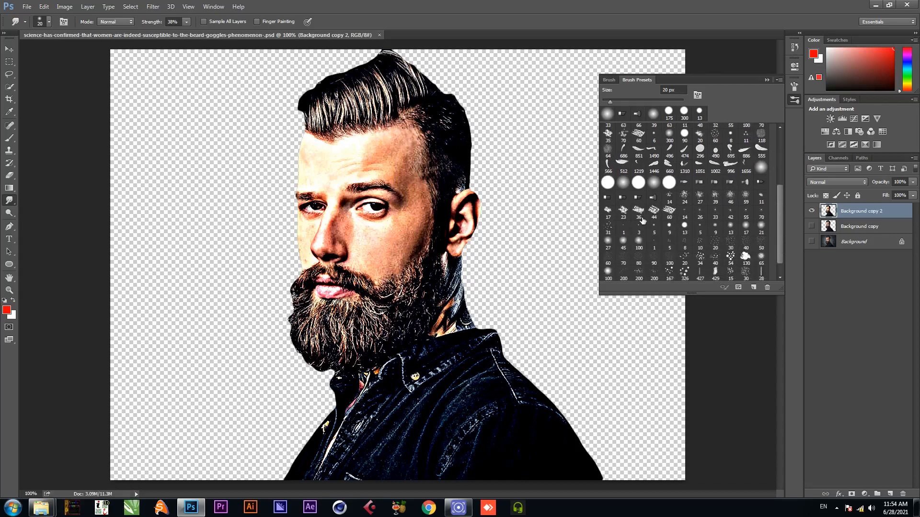
pyautogui.moveTo(781, 225); pyautogui.dragTo(781, 239)
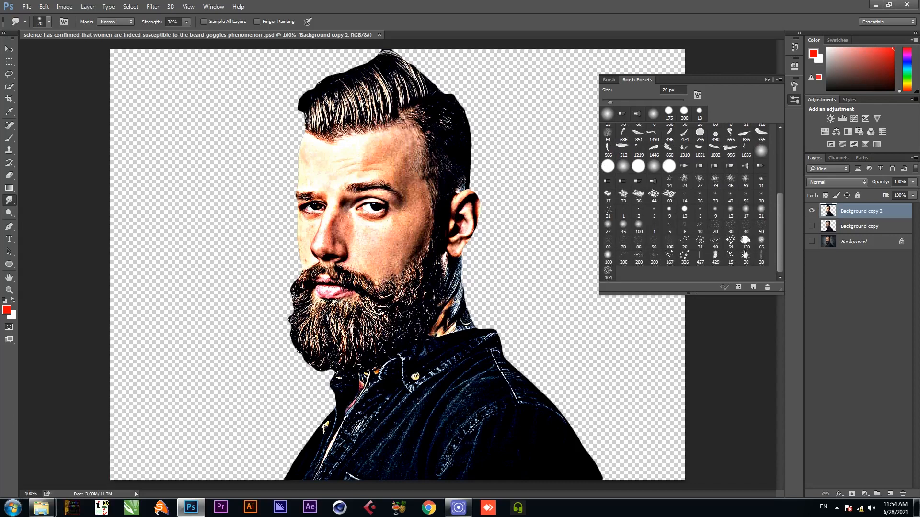
pyautogui.click(761, 240)
pyautogui.click(768, 82)
# Step: Set the Smudge tool's strength to 20% for working on the forehead
pyautogui.press('z')
pyautogui.click(378, 188)
pyautogui.click(377, 187)
pyautogui.click(371, 151)
pyautogui.moveTo(360, 110); pyautogui.dragTo(385, 249)
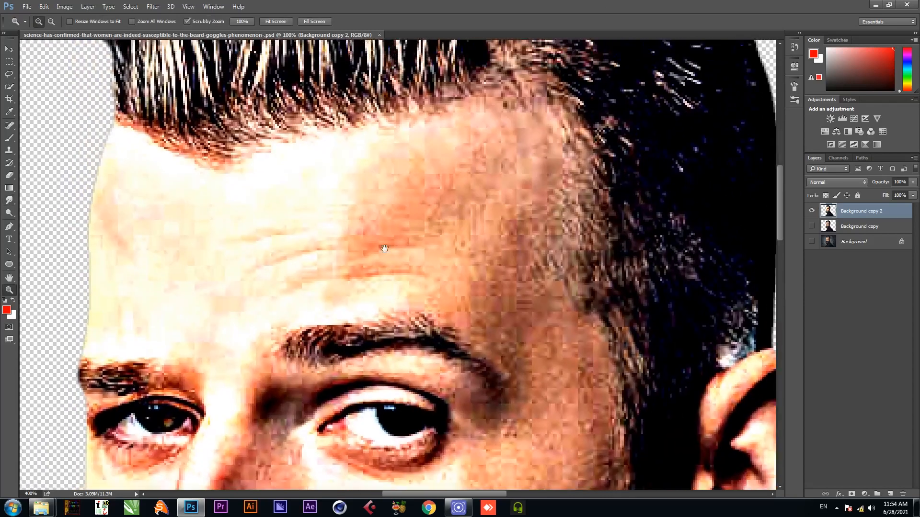
pyautogui.click(11, 201)
pyautogui.moveTo(180, 22); pyautogui.dragTo(170, 22)
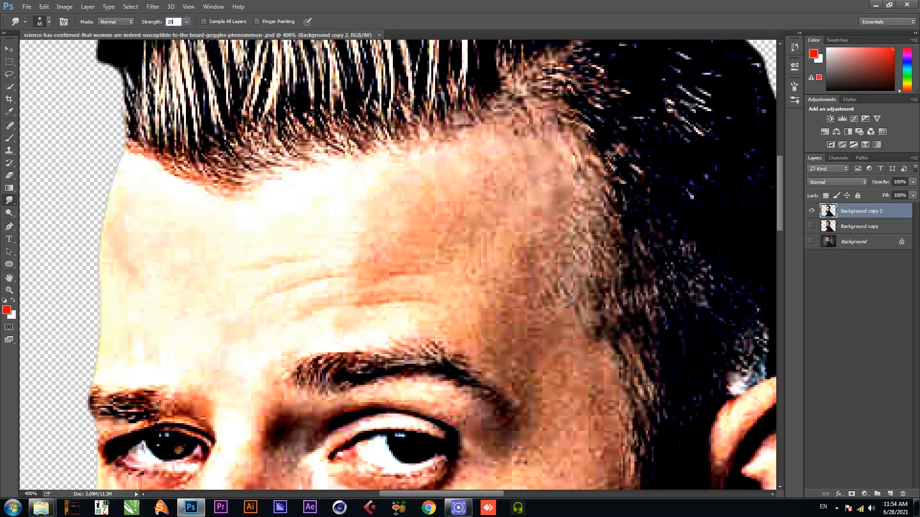
pyautogui.press('Return')
# Step: Smudge the forehead skin on Background copy 2 with a 30 px brush to smooth its blotches and wrinkles
pyautogui.moveTo(508, 144)
pyautogui.mouseDown()
pyautogui.moveTo(472, 149)
pyautogui.moveTo(510, 161)
pyautogui.mouseUp()
pyautogui.moveTo(556, 187); pyautogui.dragTo(514, 271)
pyautogui.moveTo(452, 243); pyautogui.dragTo(424, 261)
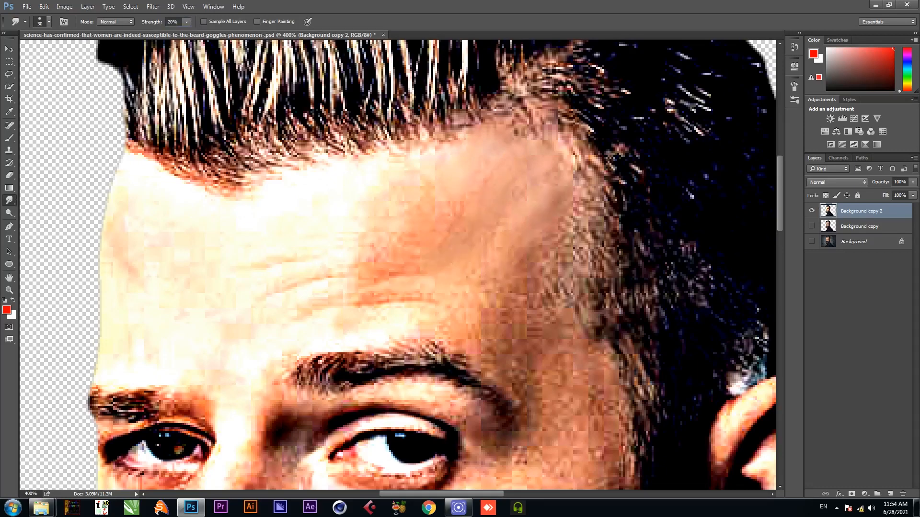
pyautogui.moveTo(432, 301); pyautogui.dragTo(290, 269)
pyautogui.moveTo(370, 312); pyautogui.dragTo(328, 330)
pyautogui.moveTo(119, 282); pyautogui.dragTo(130, 266)
# Step: Smudge the skin of the temple and outer cheek down to the beard with a 30 px brush at 15% strength
pyautogui.moveTo(488, 320)
pyautogui.mouseDown()
pyautogui.moveTo(422, 191)
pyautogui.moveTo(479, 175)
pyautogui.mouseUp()
pyautogui.moveTo(494, 249); pyautogui.dragTo(472, 282)
pyautogui.moveTo(479, 335)
pyautogui.mouseDown()
pyautogui.moveTo(479, 246)
pyautogui.moveTo(412, 299)
pyautogui.mouseUp()
pyautogui.moveTo(506, 353); pyautogui.dragTo(482, 407)
pyautogui.moveTo(455, 242); pyautogui.dragTo(407, 292)
pyautogui.moveTo(408, 326); pyautogui.dragTo(474, 262)
pyautogui.moveTo(513, 355); pyautogui.dragTo(472, 412)
pyautogui.moveTo(456, 340); pyautogui.dragTo(434, 371)
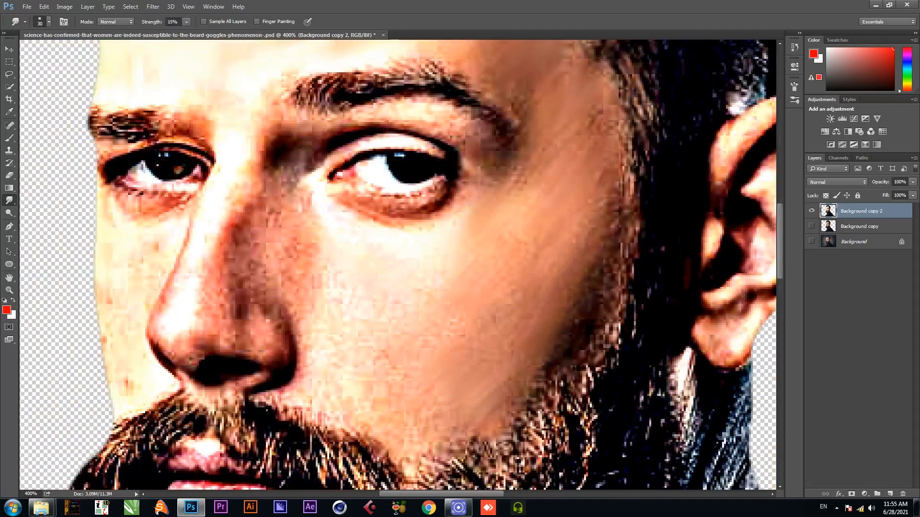
# Step: Smooth the skin under the eye, on the inner cheek and along the shaded side of the nose with the Smudge tool
pyautogui.moveTo(450, 199); pyautogui.dragTo(354, 210)
pyautogui.moveTo(306, 234); pyautogui.dragTo(268, 316)
pyautogui.moveTo(244, 207); pyautogui.dragTo(210, 307)
pyautogui.moveTo(244, 287); pyautogui.dragTo(239, 340)
pyautogui.moveTo(299, 313); pyautogui.dragTo(296, 360)
pyautogui.moveTo(384, 345); pyautogui.dragTo(403, 262)
pyautogui.moveTo(383, 307); pyautogui.dragTo(396, 278)
pyautogui.moveTo(320, 263); pyautogui.dragTo(312, 279)
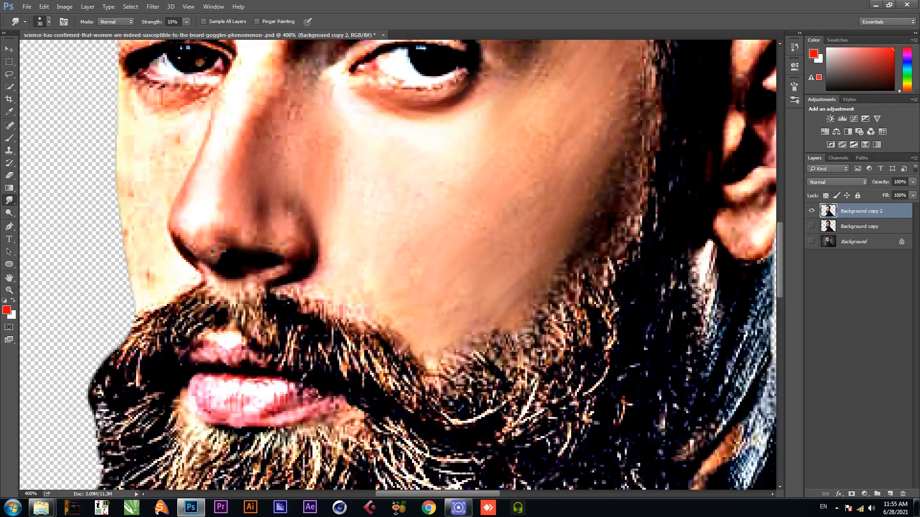
# Step: Smudge the fine skin details around the eye nearer the ear, reducing the brush to 10 px
pyautogui.hotkey('ctrl', '+')
pyautogui.hotkey('ctrl', '+')
pyautogui.hotkey('ctrl', '+')
pyautogui.moveTo(527, 110); pyautogui.dragTo(328, 421)
pyautogui.moveTo(335, 210); pyautogui.dragTo(379, 270)
pyautogui.moveTo(379, 201); pyautogui.dragTo(409, 259)
pyautogui.press('[')
pyautogui.press('[')
pyautogui.moveTo(443, 231); pyautogui.dragTo(453, 259)
pyautogui.moveTo(326, 233); pyautogui.dragTo(304, 243)
pyautogui.moveTo(345, 302); pyautogui.dragTo(506, 164)
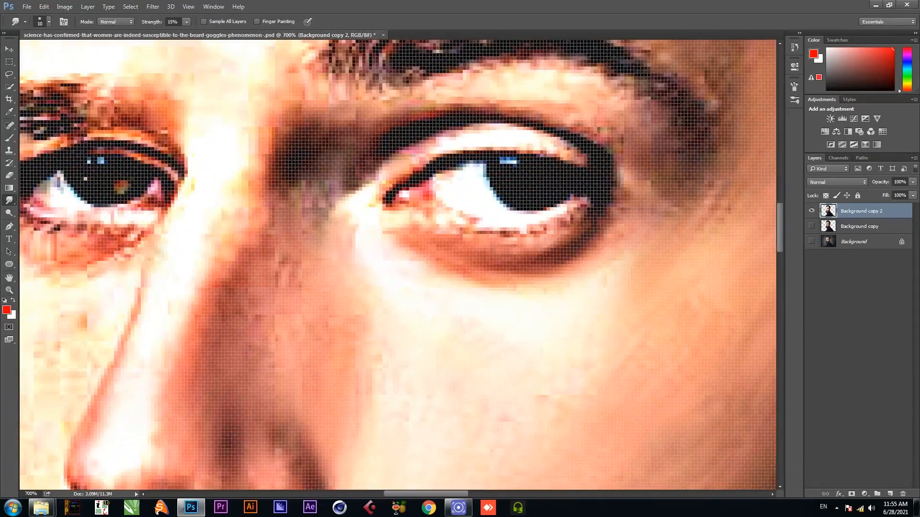
# Step: Smudge the nose bridge and the narrow far cheek with a 20 px brush at 15% strength
pyautogui.press(']')
pyautogui.moveTo(251, 209); pyautogui.dragTo(214, 288)
pyautogui.moveTo(239, 230); pyautogui.dragTo(491, 178)
pyautogui.moveTo(353, 220); pyautogui.dragTo(335, 269)
pyautogui.moveTo(362, 180); pyautogui.dragTo(273, 201)
pyautogui.moveTo(254, 343)
pyautogui.mouseDown()
pyautogui.moveTo(254, 391)
pyautogui.moveTo(269, 321)
pyautogui.mouseUp()
pyautogui.moveTo(275, 412); pyautogui.dragTo(277, 442)
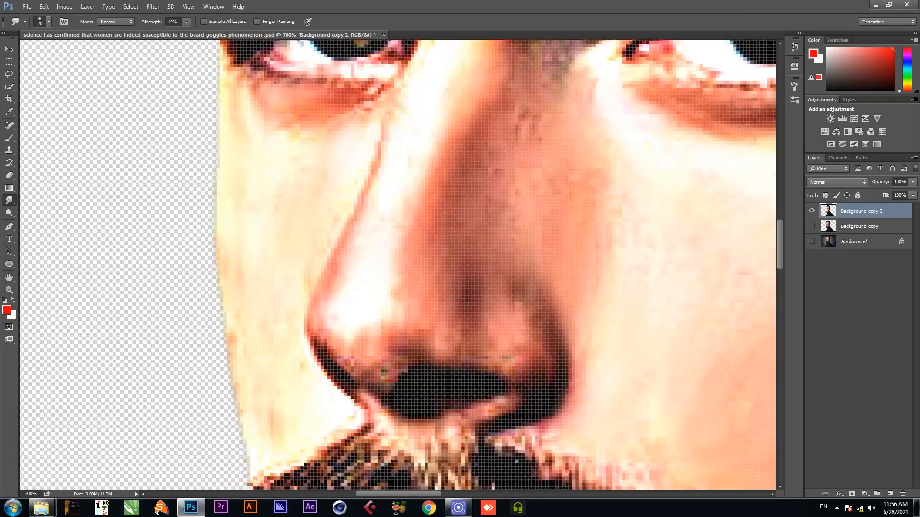
# Step: Smudge the nostril edges and lips with a smaller brush to smooth their remaining rough pixels
pyautogui.moveTo(283, 124); pyautogui.dragTo(282, 391)
pyautogui.press('[')
pyautogui.press('[')
pyautogui.press('[')
pyautogui.moveTo(238, 272); pyautogui.dragTo(227, 287)
pyautogui.moveTo(355, 421); pyautogui.dragTo(282, 168)
pyautogui.moveTo(355, 422); pyautogui.dragTo(282, 167)
pyautogui.press(']')
pyautogui.press(']')
pyautogui.press(']')
pyautogui.moveTo(278, 267); pyautogui.dragTo(336, 283)
pyautogui.hotkey('ctrl', '0')
pyautogui.keyDown('ctrl'); pyautogui.click(336, 154); pyautogui.keyUp('ctrl')
pyautogui.press('z')
pyautogui.hotkey('ctrl', '0')
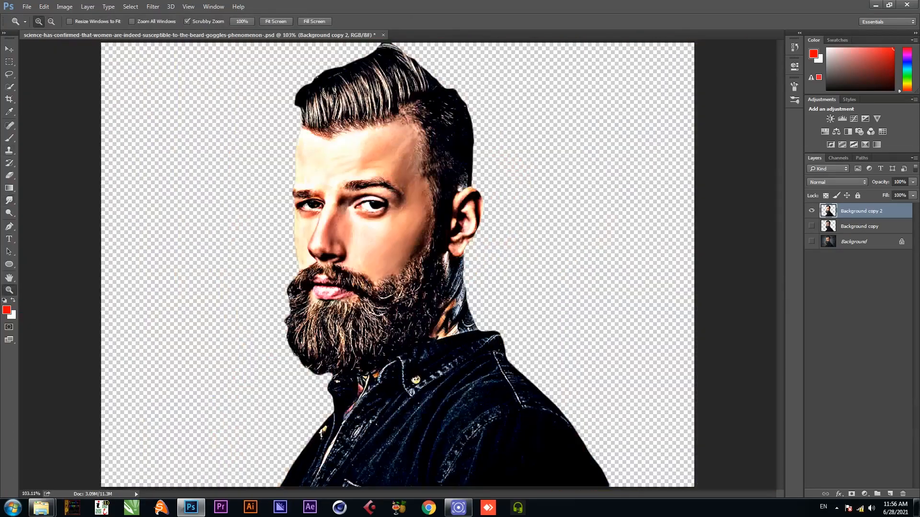
# Step: Choose the second of the 200 px scattered bristle presets for the Smudge tool
pyautogui.press('r')
pyautogui.press('F5')
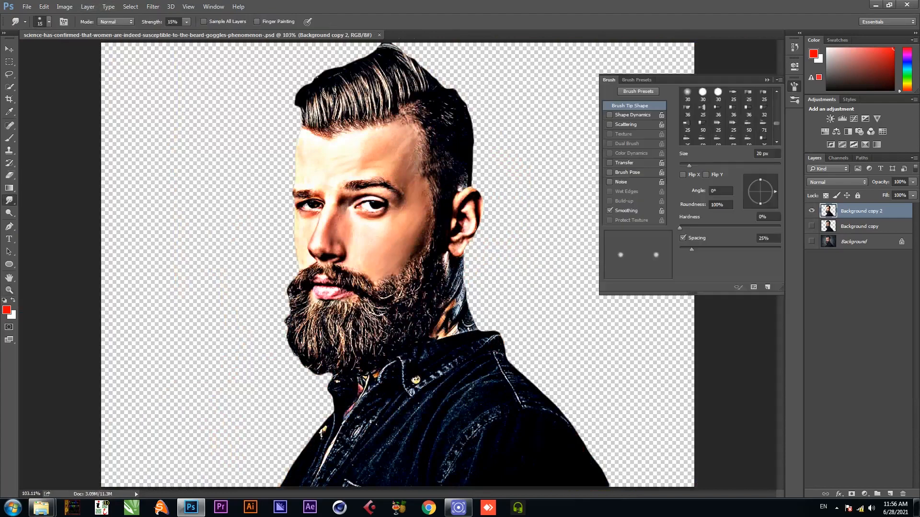
pyautogui.click(638, 91)
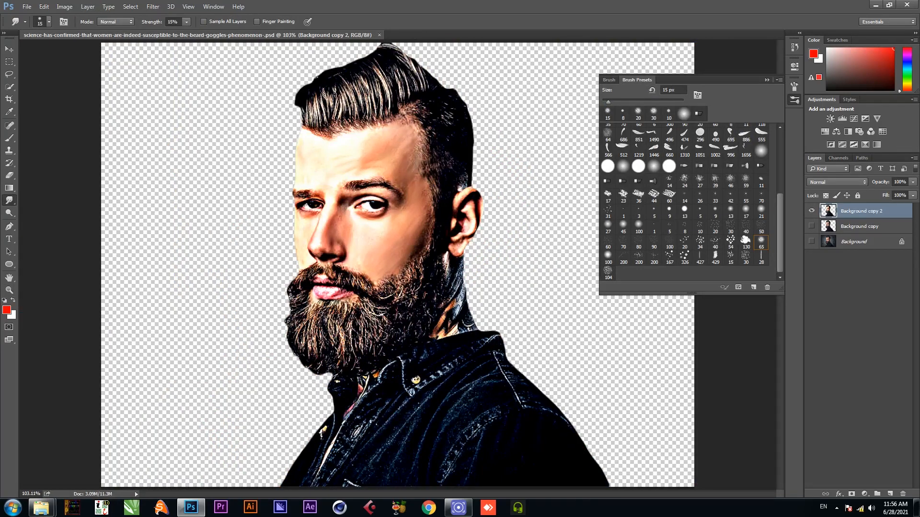
pyautogui.click(639, 258)
# Step: Reduce the scattered Smudge brush to 25 px and set its strength to 75% for the hair
pyautogui.press('z')
pyautogui.moveTo(402, 159); pyautogui.dragTo(462, 159)
pyautogui.moveTo(403, 95); pyautogui.dragTo(634, 466)
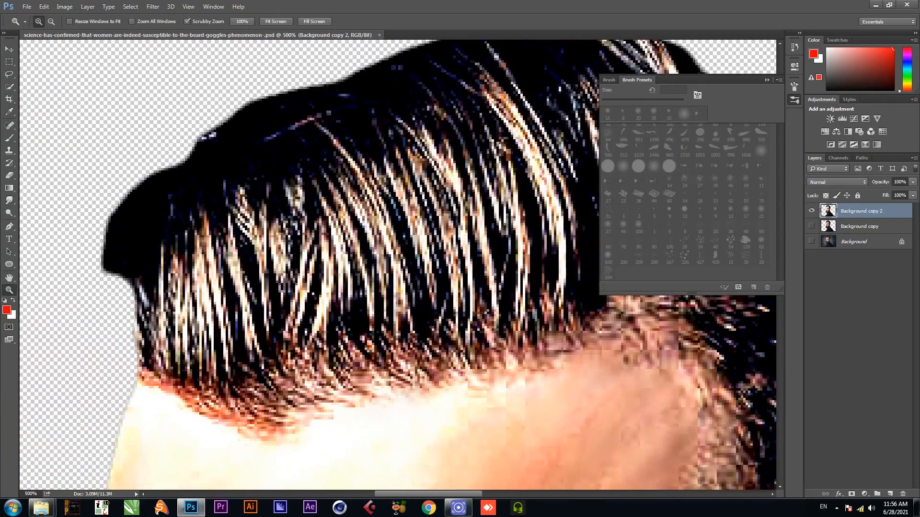
pyautogui.click(9, 200)
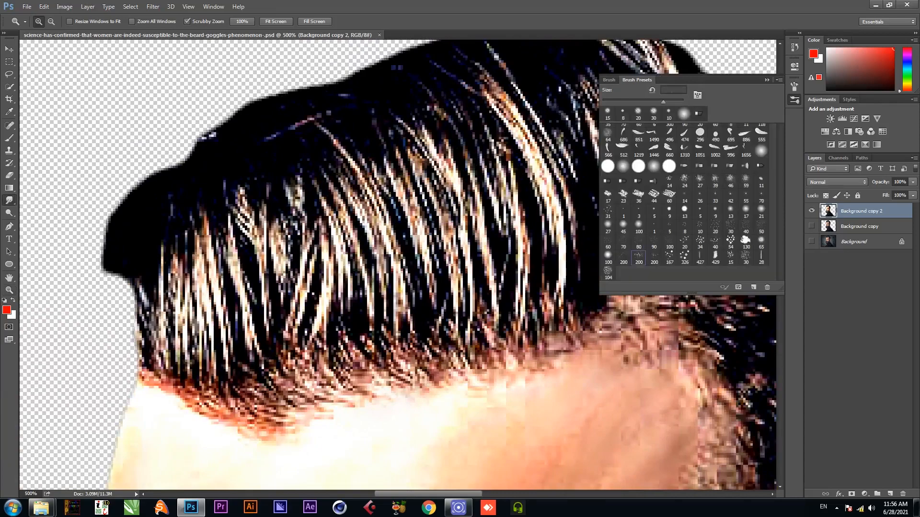
pyautogui.press('[')
pyautogui.press('[')
pyautogui.press('[')
pyautogui.press('[')
pyautogui.press('[')
pyautogui.press('[')
pyautogui.press('[')
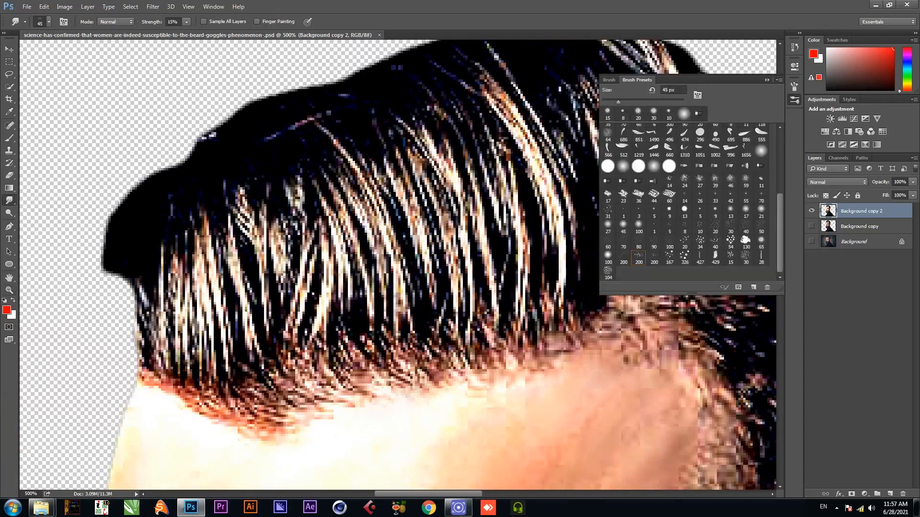
pyautogui.click(186, 22)
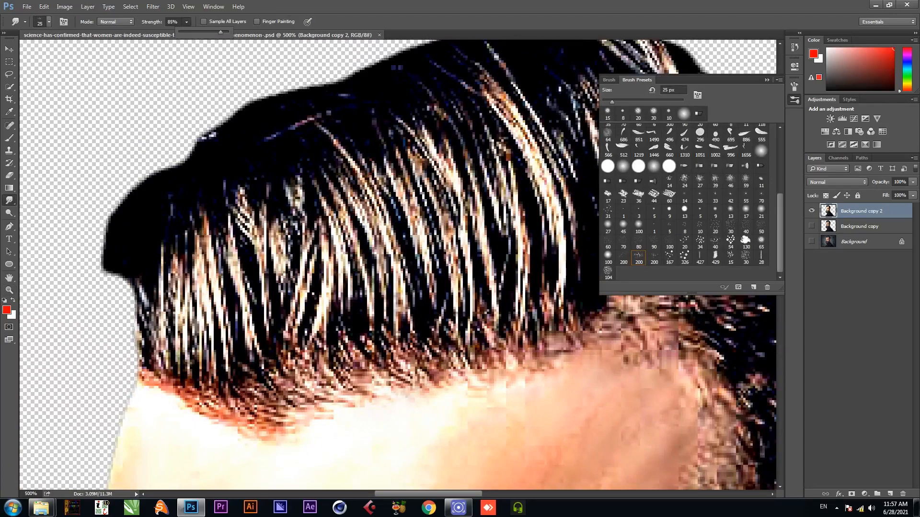
# Step: Smudge the front hair from the forehead hairline up to the crown, following the strands with the 25 px brush
pyautogui.moveTo(249, 381)
pyautogui.mouseDown()
pyautogui.moveTo(235, 366)
pyautogui.moveTo(218, 387)
pyautogui.moveTo(165, 352)
pyautogui.mouseUp()
pyautogui.moveTo(207, 383); pyautogui.dragTo(179, 325)
pyautogui.moveTo(309, 400); pyautogui.dragTo(266, 354)
pyautogui.moveTo(348, 391); pyautogui.dragTo(300, 335)
pyautogui.moveTo(412, 378); pyautogui.dragTo(352, 326)
pyautogui.moveTo(483, 367); pyautogui.dragTo(415, 234)
pyautogui.moveTo(402, 336); pyautogui.dragTo(335, 206)
pyautogui.moveTo(258, 342)
pyautogui.mouseDown()
pyautogui.moveTo(225, 206)
pyautogui.moveTo(230, 144)
pyautogui.mouseUp()
pyautogui.moveTo(421, 239); pyautogui.dragTo(331, 115)
pyautogui.moveTo(508, 352); pyautogui.dragTo(451, 158)
pyautogui.moveTo(558, 287); pyautogui.dragTo(484, 79)
pyautogui.moveTo(469, 225); pyautogui.dragTo(376, 86)
pyautogui.moveTo(384, 149); pyautogui.dragTo(331, 110)
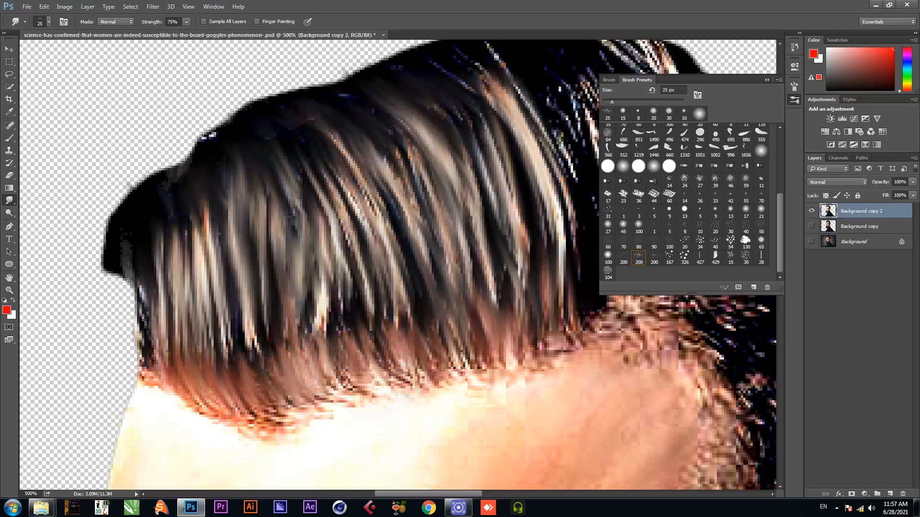
# Step: Continue smudging the hair over the rest of the crown and the side of the head, following its growth direction
pyautogui.moveTo(565, 249); pyautogui.dragTo(288, 294)
pyautogui.moveTo(367, 355); pyautogui.dragTo(287, 177)
pyautogui.moveTo(381, 288); pyautogui.dragTo(335, 144)
pyautogui.moveTo(443, 254); pyautogui.dragTo(354, 79)
pyautogui.moveTo(480, 287)
pyautogui.mouseDown()
pyautogui.moveTo(368, 234)
pyautogui.moveTo(296, 183)
pyautogui.mouseUp()
pyautogui.moveTo(211, 199); pyautogui.dragTo(350, 285)
pyautogui.moveTo(369, 233); pyautogui.dragTo(414, 278)
pyautogui.moveTo(206, 227); pyautogui.dragTo(331, 335)
pyautogui.moveTo(184, 240); pyautogui.dragTo(293, 348)
pyautogui.moveTo(354, 344); pyautogui.dragTo(252, 213)
pyautogui.moveTo(151, 215)
pyautogui.mouseDown()
pyautogui.moveTo(261, 321)
pyautogui.moveTo(287, 208)
pyautogui.mouseUp()
# Step: Smudge the side hair and the upper cheek beard with the 25 px scattered brush, following the growth direction
pyautogui.moveTo(168, 216); pyautogui.dragTo(309, 288)
pyautogui.moveTo(151, 230); pyautogui.dragTo(254, 294)
pyautogui.moveTo(287, 297); pyautogui.dragTo(288, 174)
pyautogui.moveTo(184, 215); pyautogui.dragTo(261, 295)
pyautogui.moveTo(206, 323); pyautogui.dragTo(254, 378)
pyautogui.moveTo(277, 345); pyautogui.dragTo(287, 186)
pyautogui.moveTo(201, 292); pyautogui.dragTo(259, 354)
pyautogui.moveTo(268, 364)
pyautogui.mouseDown()
pyautogui.moveTo(335, 161)
pyautogui.moveTo(372, 189)
pyautogui.mouseUp()
pyautogui.moveTo(245, 249)
pyautogui.mouseDown()
pyautogui.moveTo(307, 348)
pyautogui.moveTo(345, 219)
pyautogui.mouseUp()
pyautogui.moveTo(206, 211); pyautogui.dragTo(266, 321)
pyautogui.moveTo(130, 269); pyautogui.dragTo(187, 352)
pyautogui.moveTo(268, 335); pyautogui.dragTo(231, 244)
pyautogui.moveTo(167, 287); pyautogui.dragTo(206, 355)
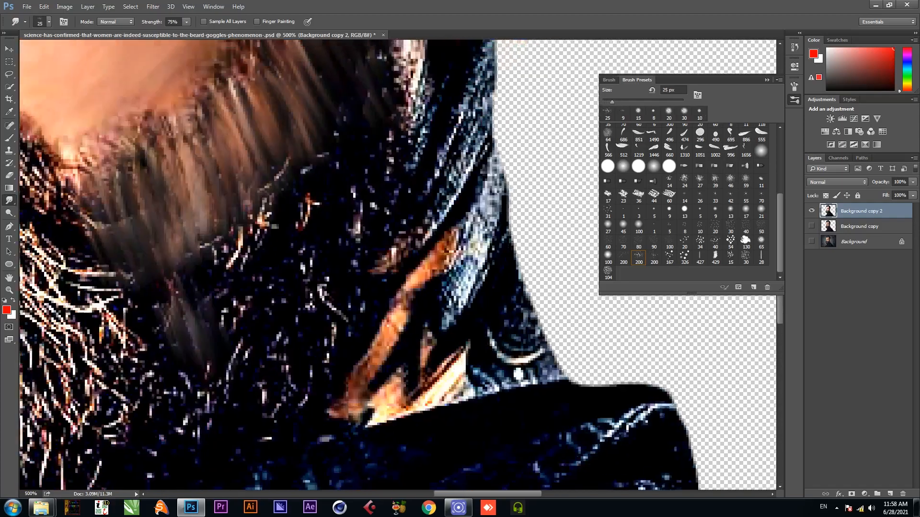
# Step: Smudge the beard across the jaw and down to its lower edge in long strokes along the strands
pyautogui.moveTo(268, 335); pyautogui.dragTo(335, 293)
pyautogui.moveTo(340, 127); pyautogui.dragTo(407, 234)
pyautogui.moveTo(230, 344); pyautogui.dragTo(396, 306)
pyautogui.moveTo(239, 158); pyautogui.dragTo(336, 330)
pyautogui.moveTo(287, 354); pyautogui.dragTo(381, 313)
pyautogui.moveTo(306, 192); pyautogui.dragTo(384, 421)
pyautogui.moveTo(240, 129); pyautogui.dragTo(326, 432)
pyautogui.moveTo(183, 139); pyautogui.dragTo(115, 383)
pyautogui.moveTo(206, 206)
pyautogui.mouseDown()
pyautogui.moveTo(278, 441)
pyautogui.moveTo(400, 381)
pyautogui.mouseUp()
pyautogui.moveTo(230, 240); pyautogui.dragTo(177, 355)
# Step: Smudge the remaining fine beard strands with a smaller brush size, and save the document
pyautogui.press('[')
pyautogui.press('[')
pyautogui.press('[')
pyautogui.moveTo(211, 167); pyautogui.dragTo(184, 221)
pyautogui.moveTo(268, 117); pyautogui.dragTo(206, 177)
pyautogui.moveTo(299, 103); pyautogui.dragTo(261, 165)
pyautogui.moveTo(379, 120); pyautogui.dragTo(407, 175)
pyautogui.moveTo(455, 239); pyautogui.dragTo(334, 225)
pyautogui.press(']')
pyautogui.moveTo(402, 154); pyautogui.dragTo(472, 264)
pyautogui.press('z')
pyautogui.hotkey('ctrl', '0')
pyautogui.hotkey('ctrl', 's')
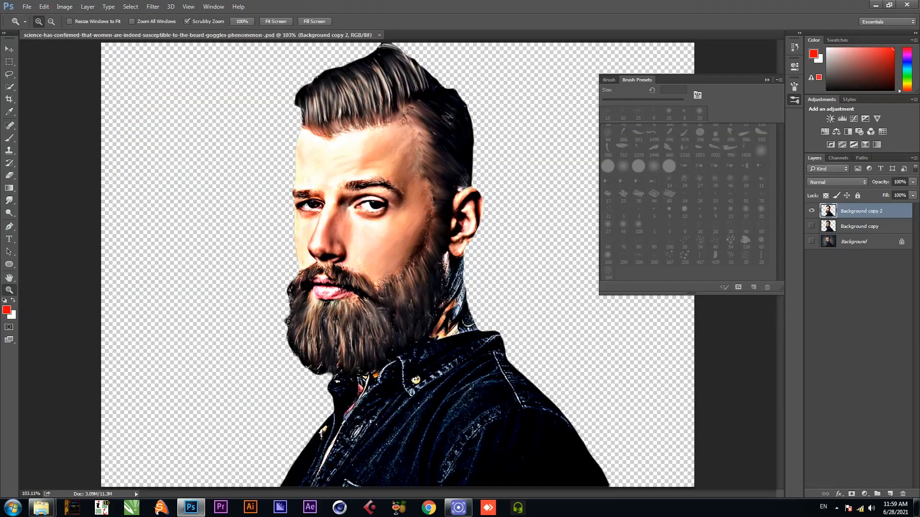
# Step: Add a new empty layer above the smudged portrait layer, Background copy 2
pyautogui.press('v')
pyautogui.click(860, 226)
pyautogui.click(861, 211)
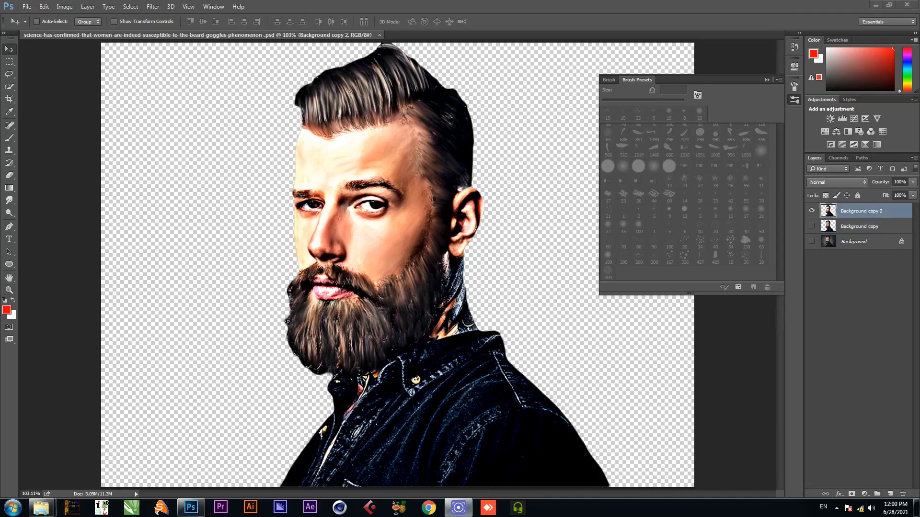
pyautogui.click(890, 494)
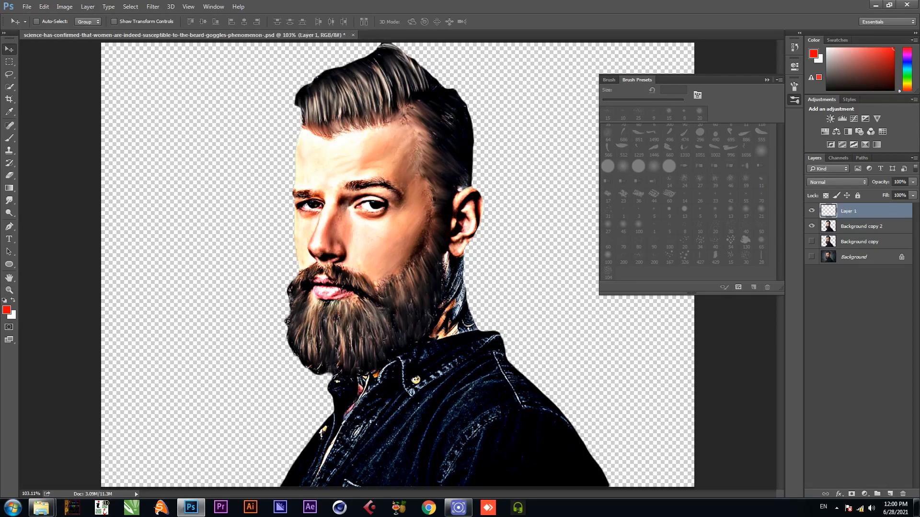
# Step: Quick-select the whole man on Background copy 2, undo the stray selection of the background, and make Layer 1 active
pyautogui.click(862, 226)
pyautogui.press('w')
pyautogui.moveTo(388, 125); pyautogui.dragTo(335, 163)
pyautogui.moveTo(383, 111)
pyautogui.mouseDown()
pyautogui.moveTo(362, 89)
pyautogui.moveTo(412, 96)
pyautogui.moveTo(422, 191)
pyautogui.moveTo(407, 292)
pyautogui.moveTo(364, 331)
pyautogui.moveTo(326, 307)
pyautogui.moveTo(369, 392)
pyautogui.moveTo(345, 438)
pyautogui.moveTo(479, 426)
pyautogui.mouseUp()
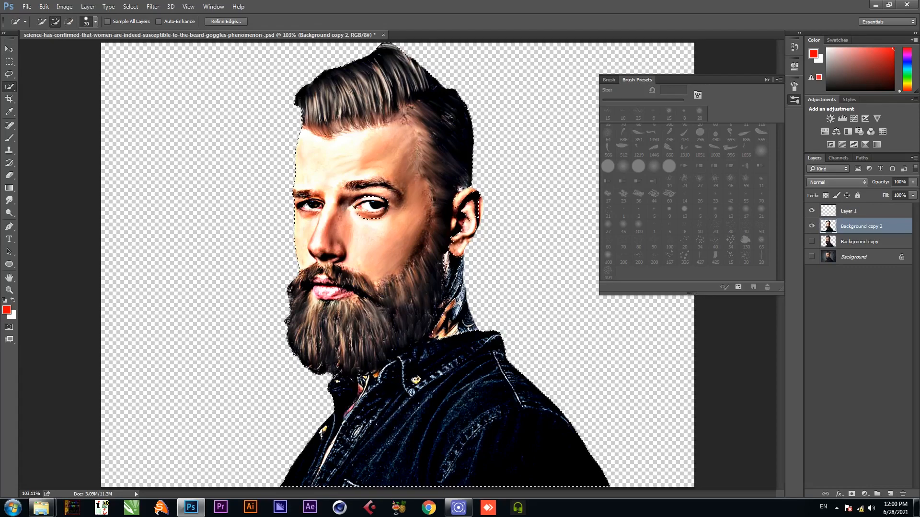
pyautogui.click(309, 448)
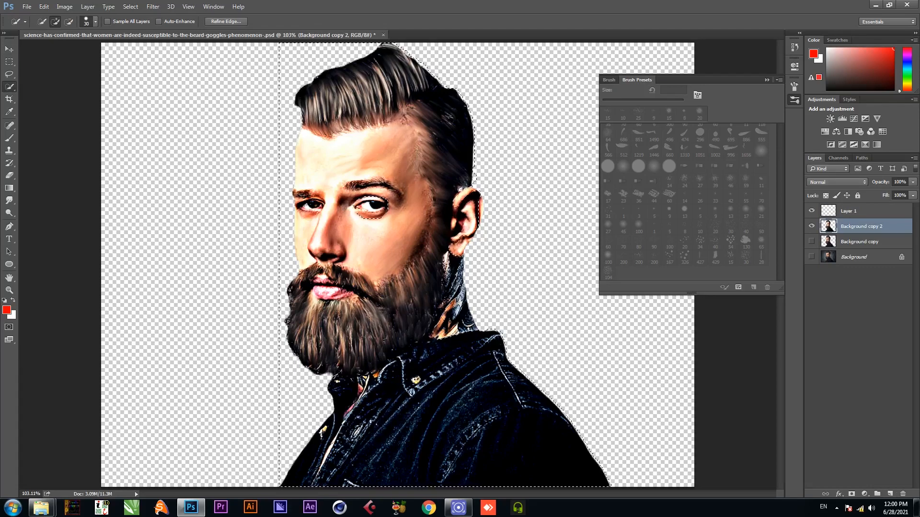
pyautogui.hotkey('ctrl', 'z')
pyautogui.click(862, 211)
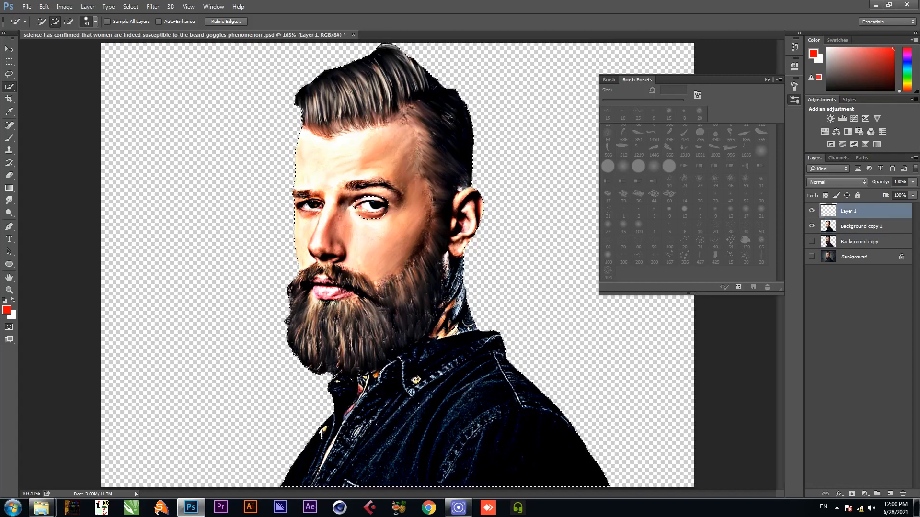
# Step: Keep pure red (#ff0000) as the foreground colour and use the soft 175 px Brush with 0% hardness
pyautogui.click(7, 310)
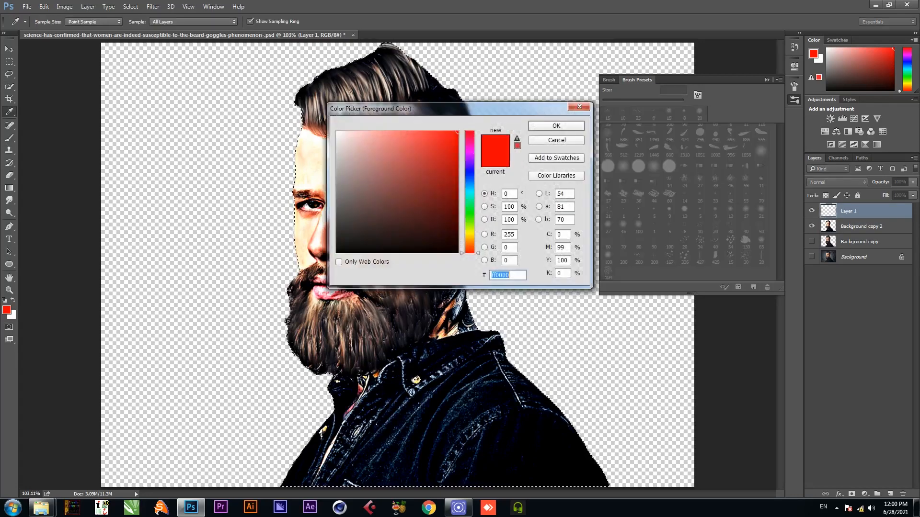
pyautogui.press('Return')
pyautogui.press('b')
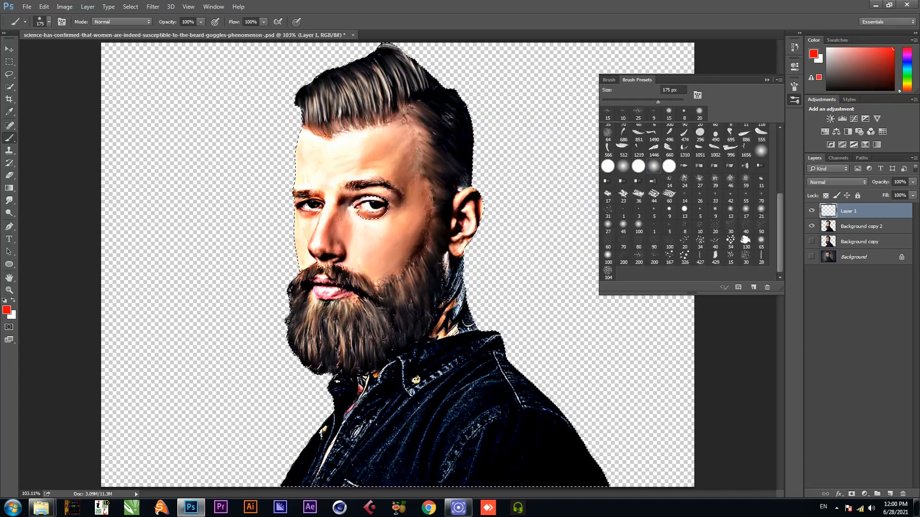
pyautogui.rightClick(411, 95)
pyautogui.rightClick(411, 95)
pyautogui.rightClick(412, 94)
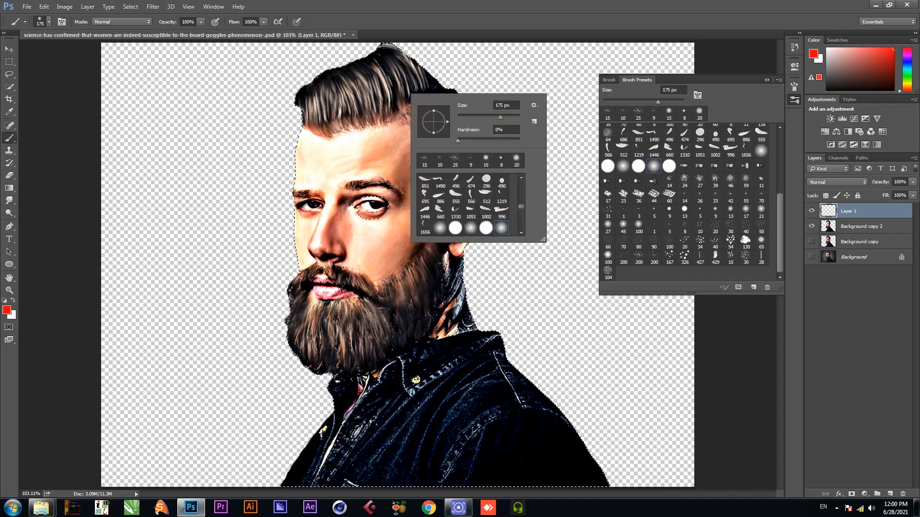
pyautogui.press('Escape')
# Step: Feather the selection around the man
pyautogui.press('w')
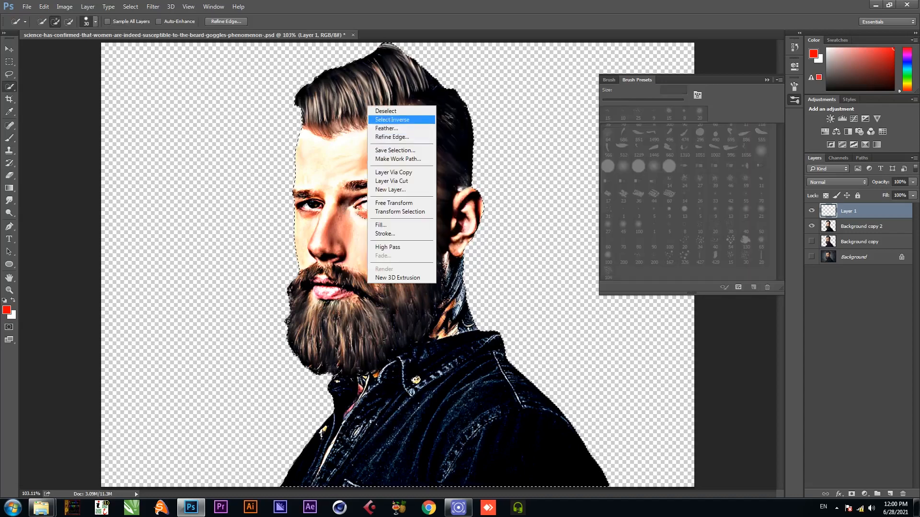
pyautogui.click(386, 129)
pyautogui.press('Return')
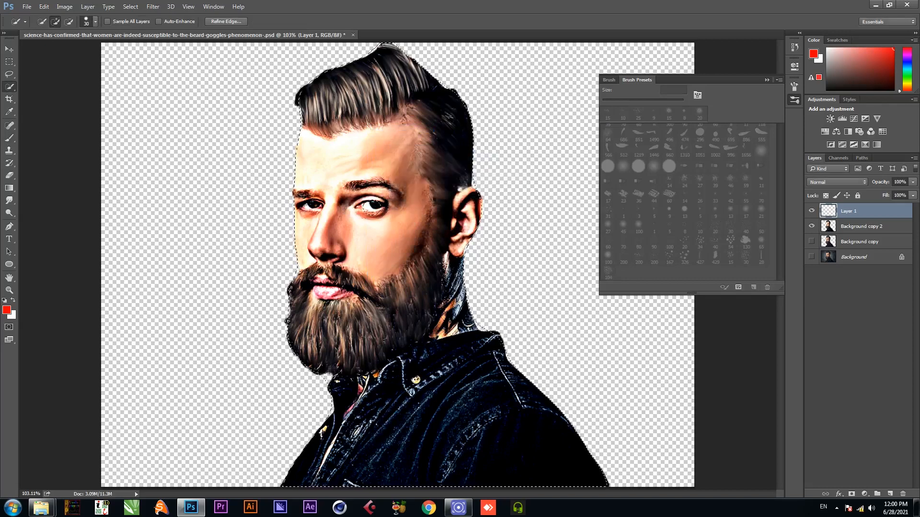
# Step: Paint red over the right half of the man on Layer 1 and set the layer's blend mode to Soft Light
pyautogui.press('b')
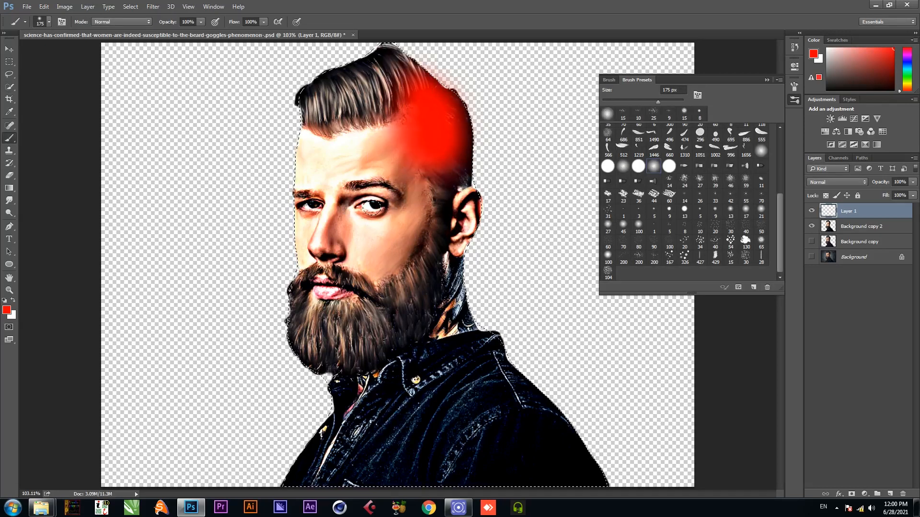
pyautogui.moveTo(435, 278)
pyautogui.mouseDown()
pyautogui.moveTo(410, 295)
pyautogui.moveTo(375, 196)
pyautogui.moveTo(398, 335)
pyautogui.moveTo(529, 463)
pyautogui.moveTo(488, 422)
pyautogui.moveTo(392, 462)
pyautogui.mouseUp()
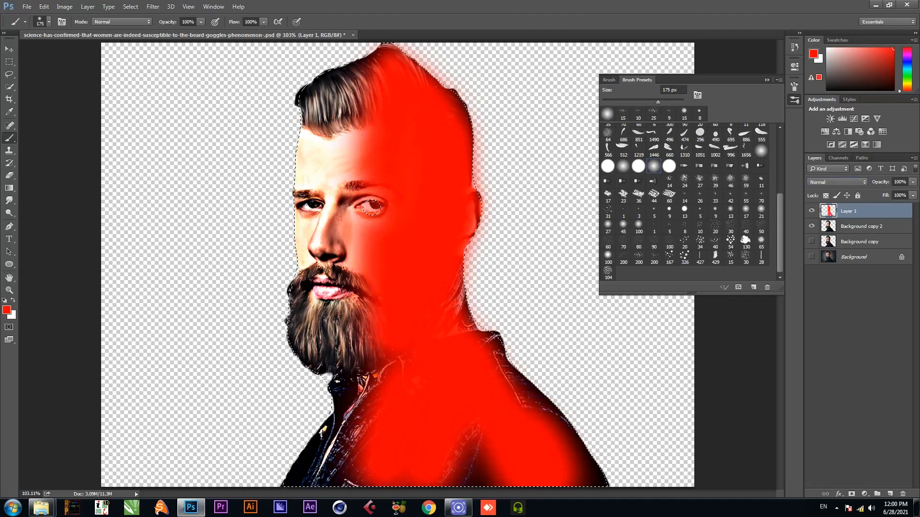
pyautogui.click(837, 182)
pyautogui.click(829, 282)
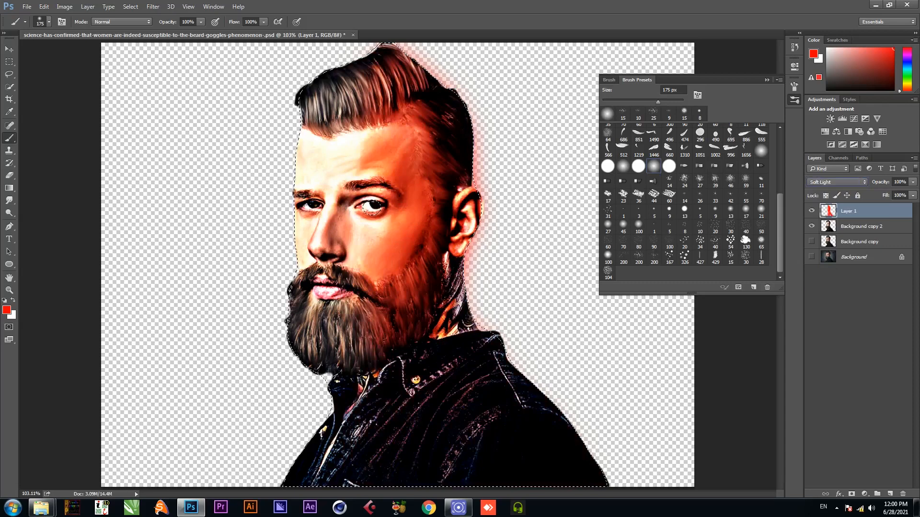
# Step: Deselect the man, lower Layer 1's opacity to 70%, and save the document
pyautogui.press('w')
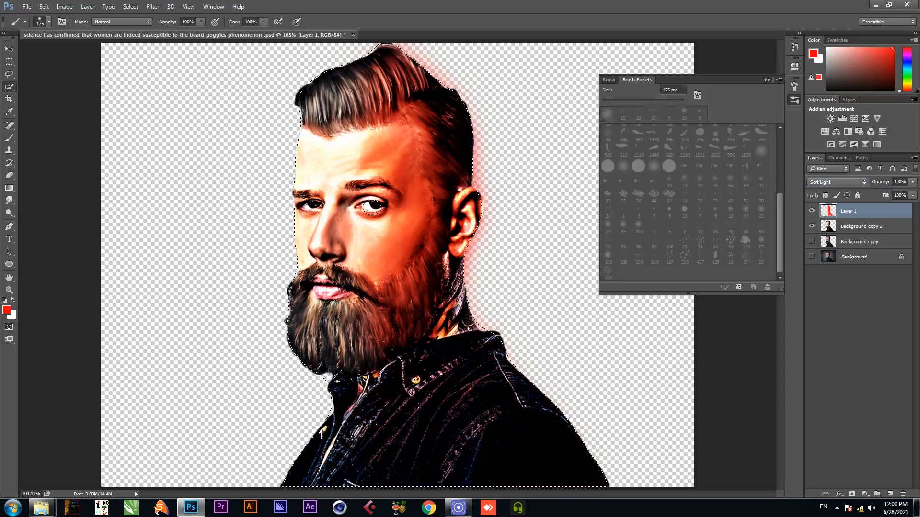
pyautogui.hotkey('shift', 'w')
pyautogui.hotkey('ctrl', 'd')
pyautogui.hotkey('ctrl', 's')
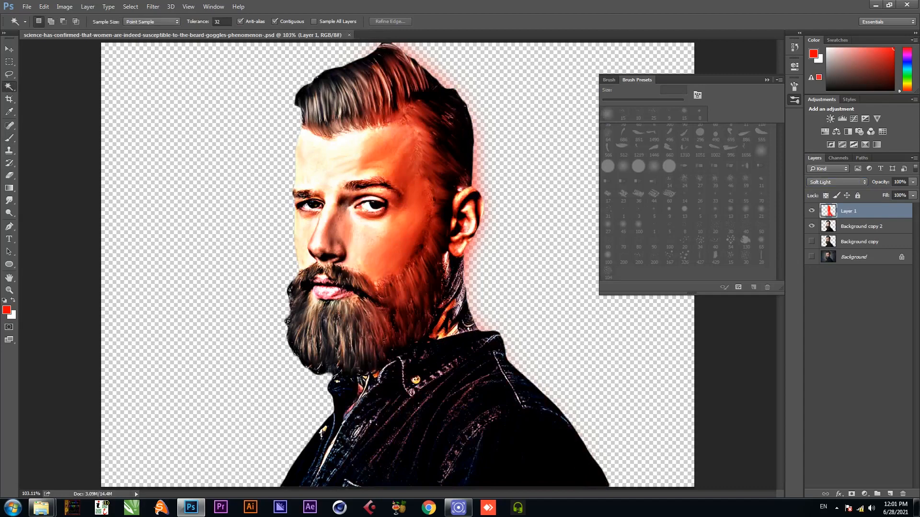
pyautogui.doubleClick(898, 182)
pyautogui.write('70')
pyautogui.press('Return')
pyautogui.hotkey('ctrl', 's')
# Step: Lasso the cheek beside the nose on Background copy 2, feather the selection by 10 pixels, and copy it to a new layer
pyautogui.click(861, 226)
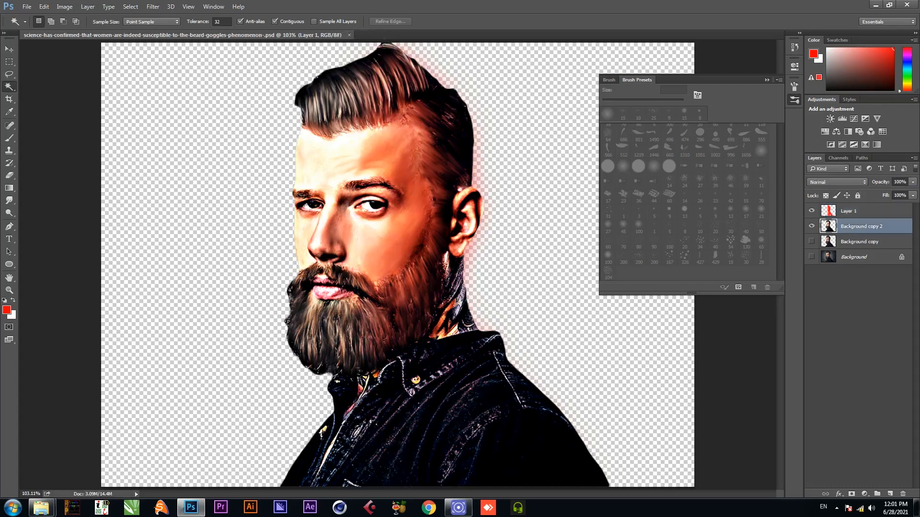
pyautogui.press('l')
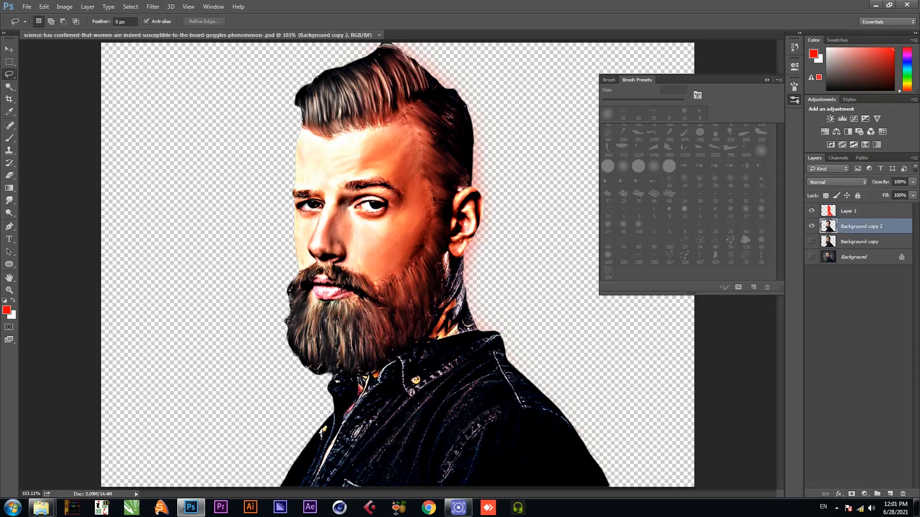
pyautogui.moveTo(358, 229); pyautogui.dragTo(373, 271)
pyautogui.rightClick(342, 219)
pyautogui.click(364, 247)
pyautogui.write('1')
pyautogui.press('Return')
pyautogui.hotkey('ctrl', 'j')
# Step: Shift the hue of the copied cheek patch to -14 with Hue/Saturation
pyautogui.hotkey('ctrl', 'u')
pyautogui.press('Up')
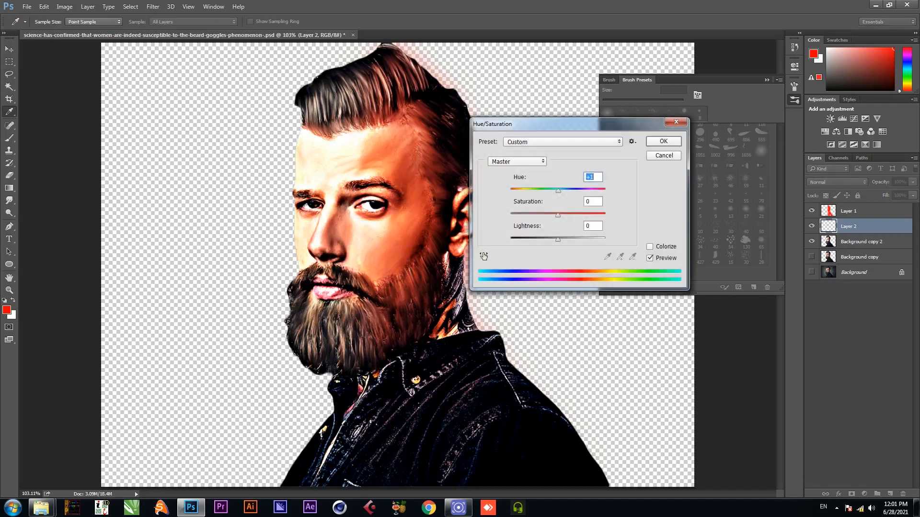
pyautogui.press('Down')
pyautogui.press('Down')
pyautogui.press('Down')
pyautogui.press('Down')
pyautogui.press('Down')
pyautogui.press('Down')
pyautogui.press('Down')
pyautogui.press('Down')
pyautogui.press('Down')
pyautogui.press('Down')
pyautogui.press('Down')
pyautogui.press('Down')
pyautogui.press('Down')
pyautogui.press('Down')
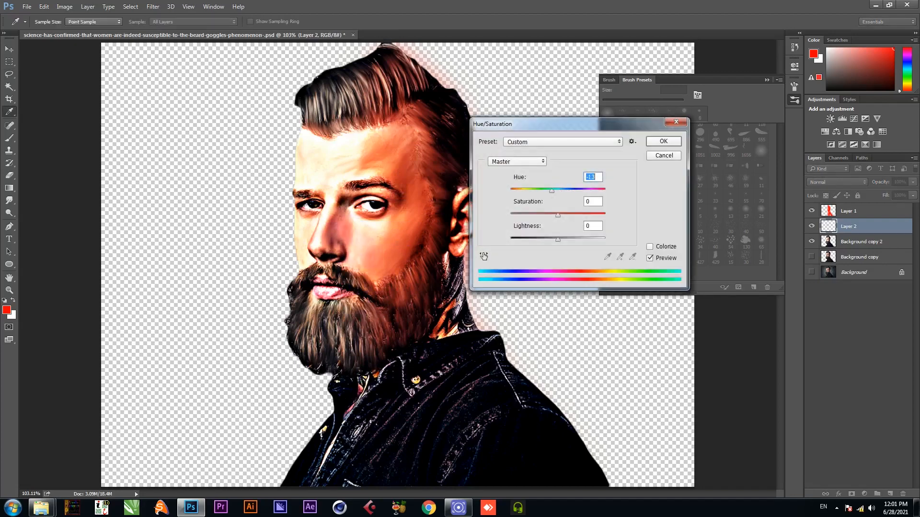
pyautogui.press('Down')
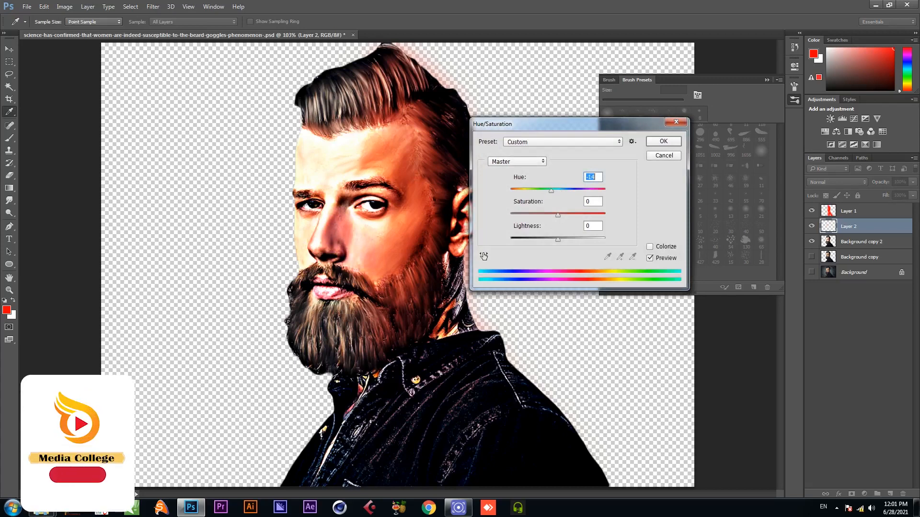
pyautogui.press('Return')
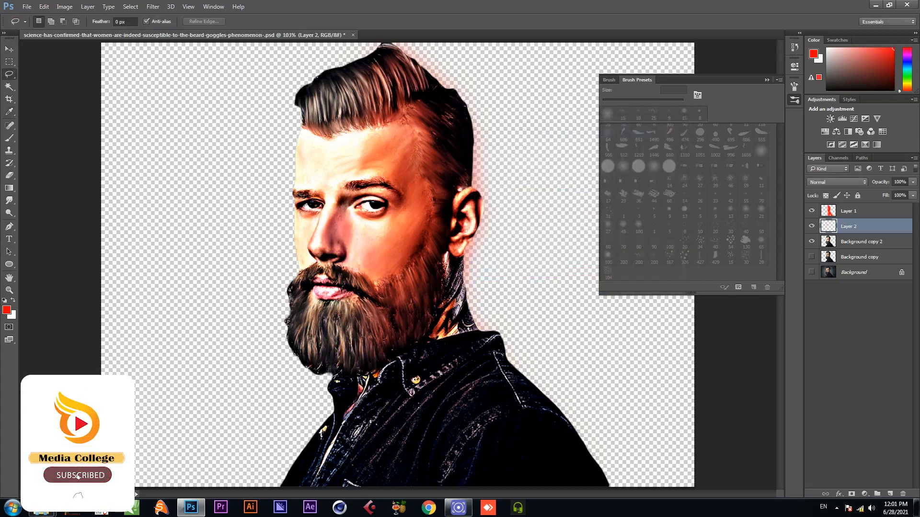
# Step: Lasso the forehead on Background copy 2, feather the selection by 10 pixels, and copy it to a new layer
pyautogui.hotkey('alt', '[')
pyautogui.moveTo(361, 140)
pyautogui.mouseDown()
pyautogui.moveTo(316, 146)
pyautogui.moveTo(344, 175)
pyautogui.moveTo(379, 144)
pyautogui.mouseUp()
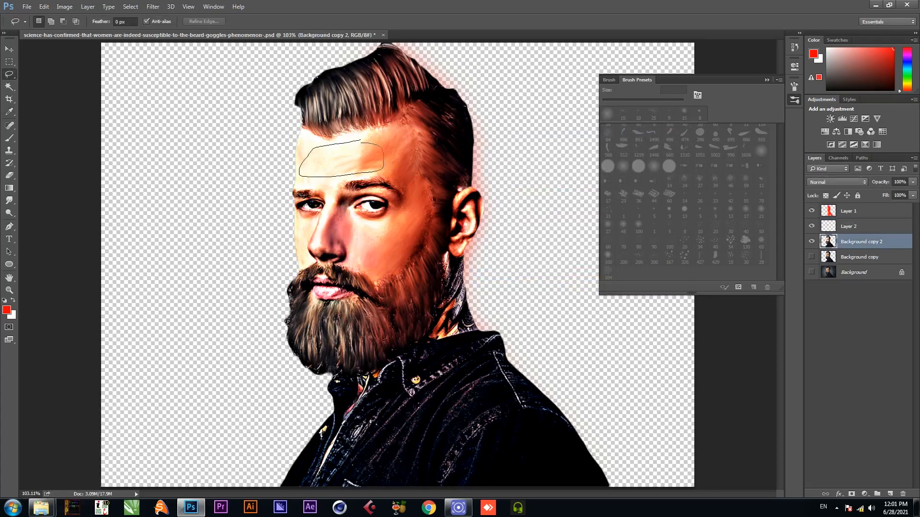
pyautogui.rightClick(349, 142)
pyautogui.click(366, 169)
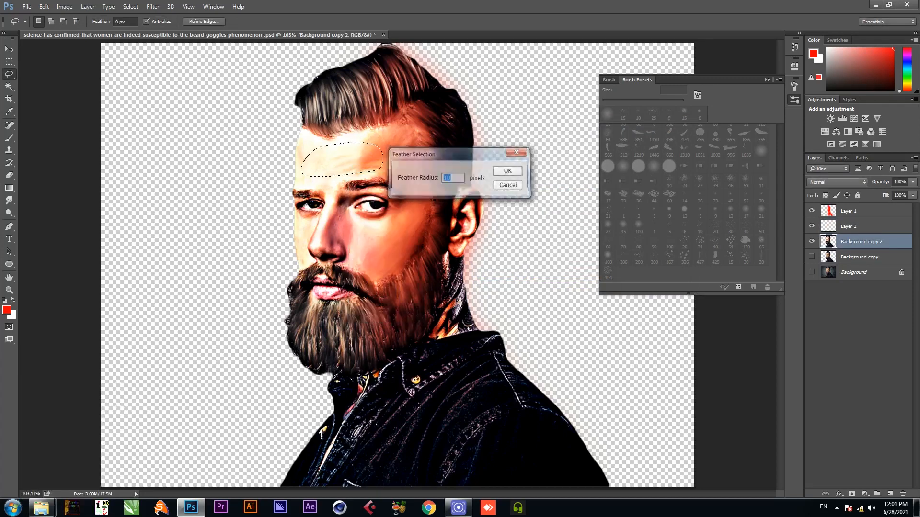
pyautogui.press('Return')
pyautogui.hotkey('ctrl', 'j')
# Step: Shift the hue of the copied forehead patch to -84 with Hue/Saturation
pyautogui.hotkey('ctrl', 'u')
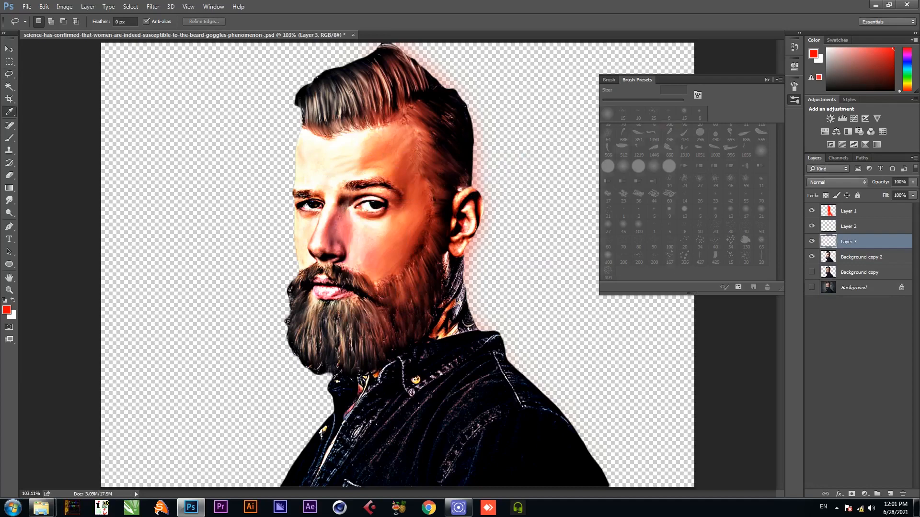
pyautogui.press('Down')
pyautogui.press('Down')
pyautogui.press('Down')
pyautogui.press('Down')
pyautogui.press('Down')
pyautogui.press('Down')
pyautogui.press('Down')
pyautogui.press('Down')
pyautogui.press('Down')
pyautogui.press('Down')
pyautogui.press('Down')
pyautogui.press('Down')
pyautogui.press('Down')
pyautogui.press('Down')
pyautogui.press('Down')
pyautogui.press('Down')
pyautogui.press('Down')
pyautogui.press('Down')
pyautogui.press('Down')
pyautogui.press('Down')
pyautogui.press('Down')
pyautogui.press('Down')
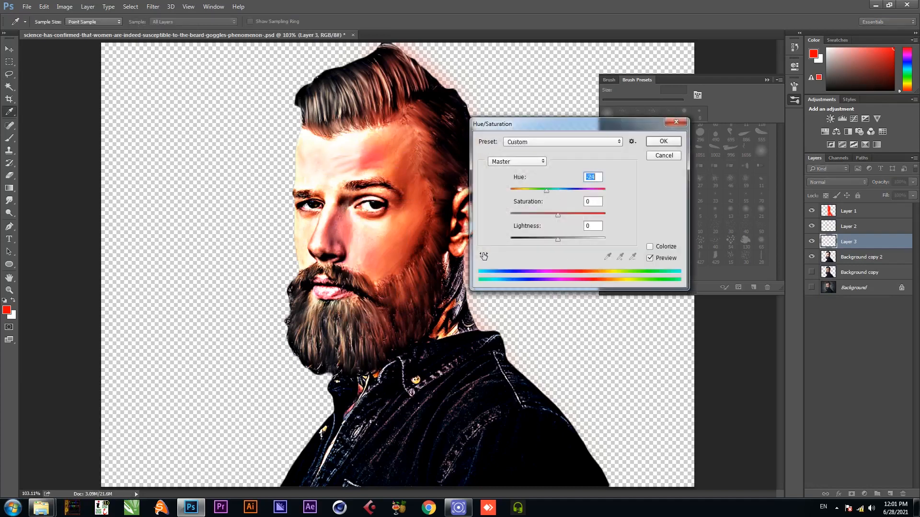
pyautogui.press('Down')
pyautogui.press('Down')
pyautogui.press('Down')
pyautogui.press('Down')
pyautogui.press('Up')
pyautogui.press('Up')
pyautogui.press('Up')
pyautogui.press('Up')
pyautogui.press('Down')
pyautogui.press('Down')
pyautogui.press('Down')
pyautogui.press('Down')
pyautogui.press('Down')
pyautogui.press('Down')
pyautogui.press('Down')
pyautogui.press('Down')
pyautogui.press('Down')
pyautogui.press('Down')
pyautogui.press('Down')
pyautogui.press('Down')
pyautogui.press('Down')
pyautogui.press('Down')
pyautogui.press('Down')
pyautogui.press('Down')
pyautogui.press('Down')
pyautogui.press('Down')
pyautogui.press('Down')
pyautogui.press('Down')
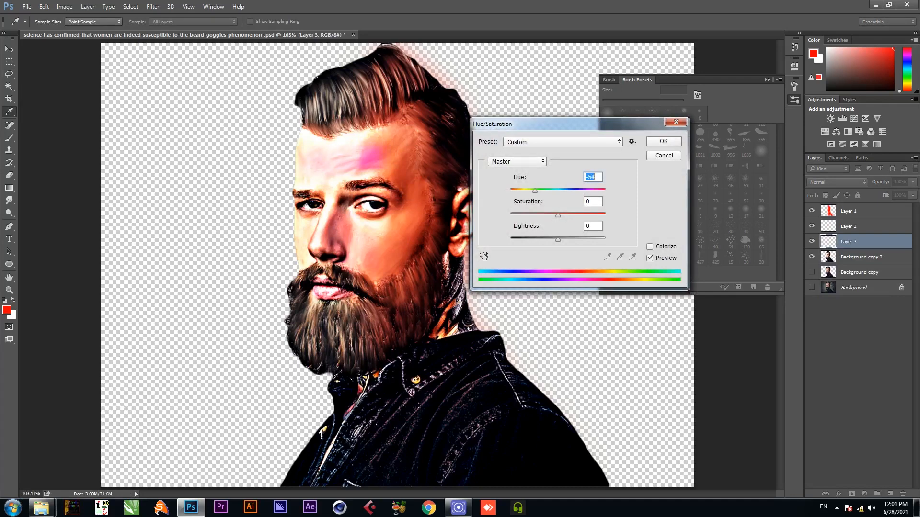
pyautogui.press('Return')
# Step: Try the Soft Light blend mode on the forehead patch layer
pyautogui.click(837, 182)
pyautogui.click(817, 283)
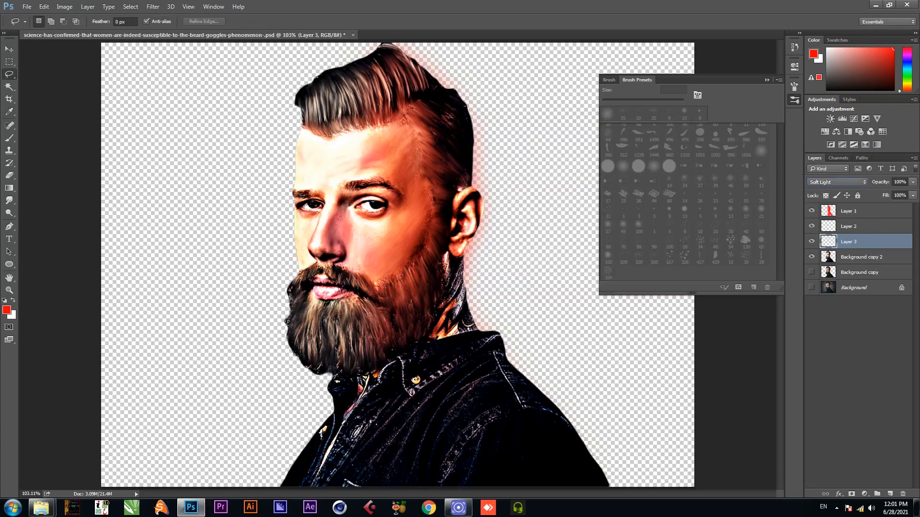
pyautogui.hotkey('ctrl', 'z')
# Step: Lower the forehead patch layer's opacity to 50%
pyautogui.doubleClick(899, 182)
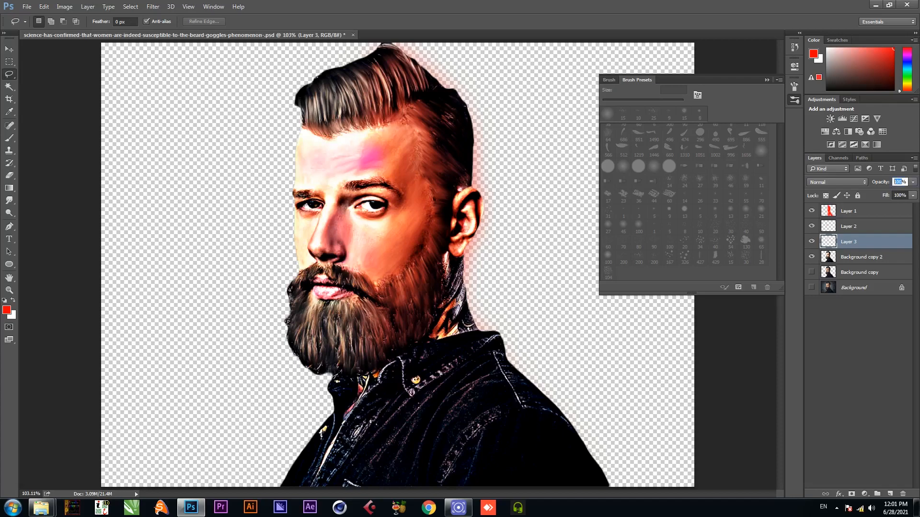
pyautogui.write('50')
pyautogui.press('Return')
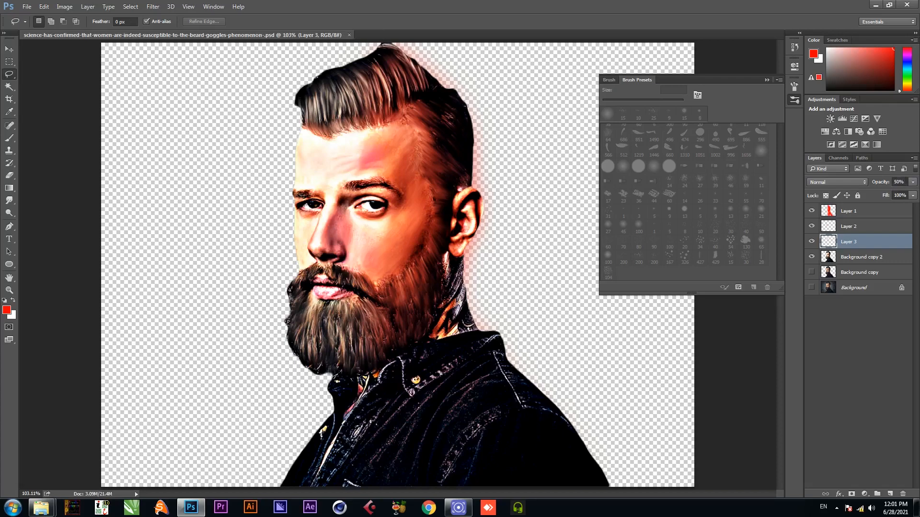
# Step: Add a new empty layer directly above Layer 2
pyautogui.click(862, 226)
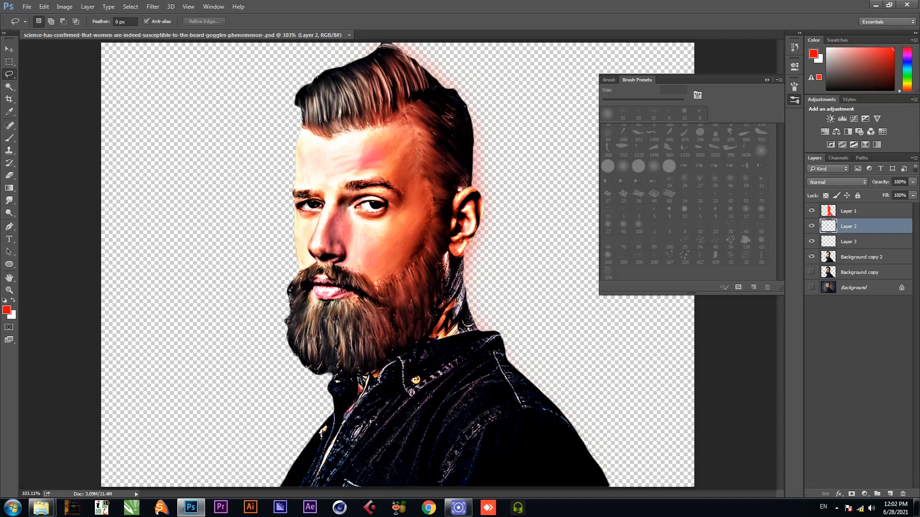
pyautogui.click(863, 241)
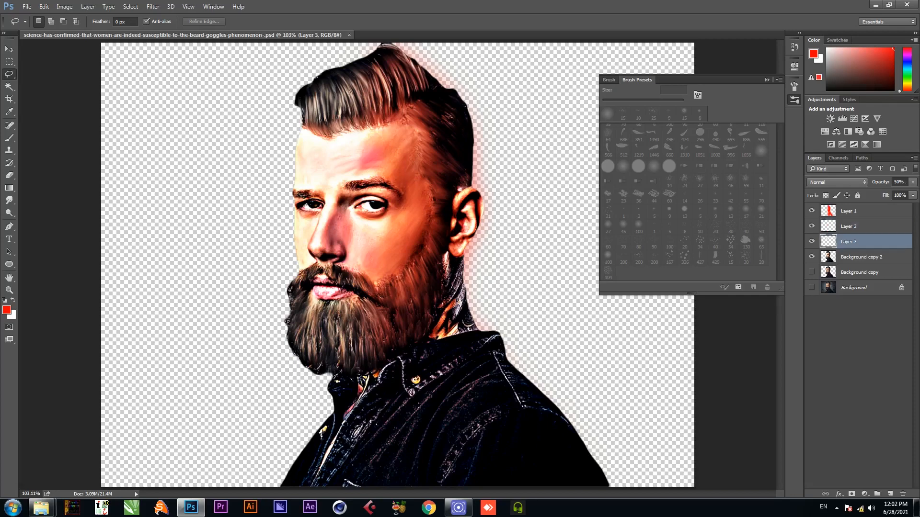
pyautogui.click(863, 226)
pyautogui.click(890, 494)
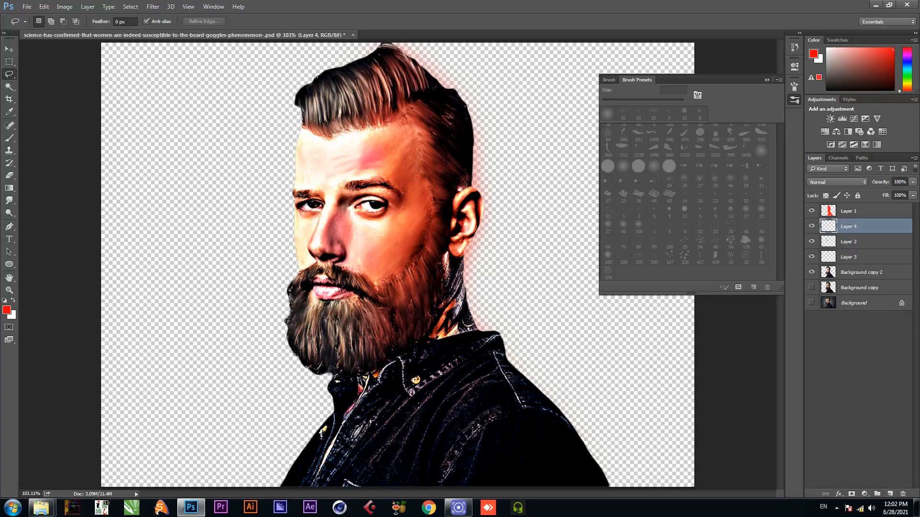
# Step: Choose a hard round preset for the Brush tool and reduce its size to 10 px
pyautogui.press('b')
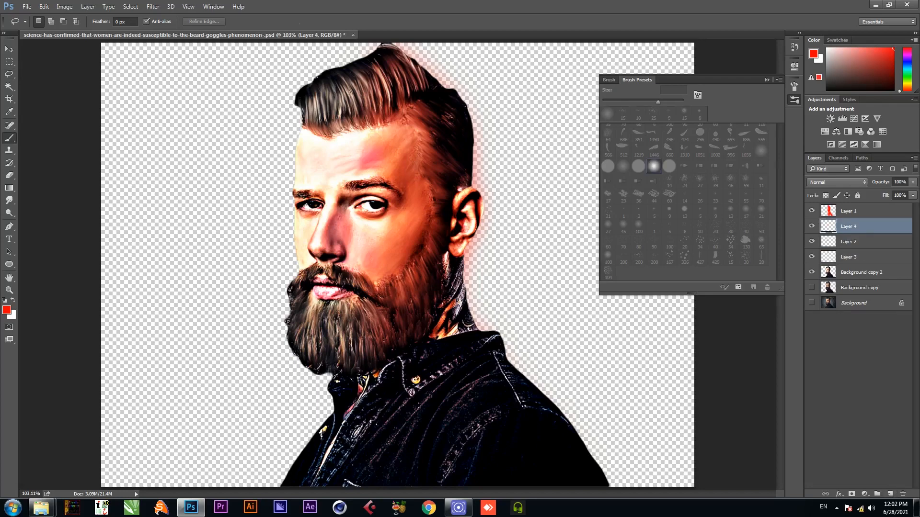
pyautogui.scroll(2, 692, 202)
pyautogui.scroll(5, 692, 201)
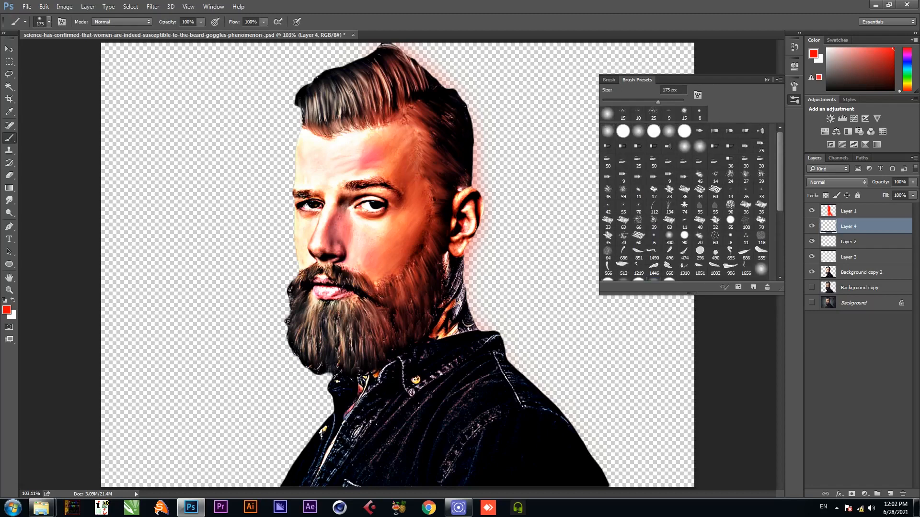
pyautogui.click(684, 132)
pyautogui.press('[')
pyautogui.press('[')
pyautogui.press('[')
# Step: Set the foreground colour to an orange-tan skin tone sampled from the man's nose
pyautogui.click(7, 310)
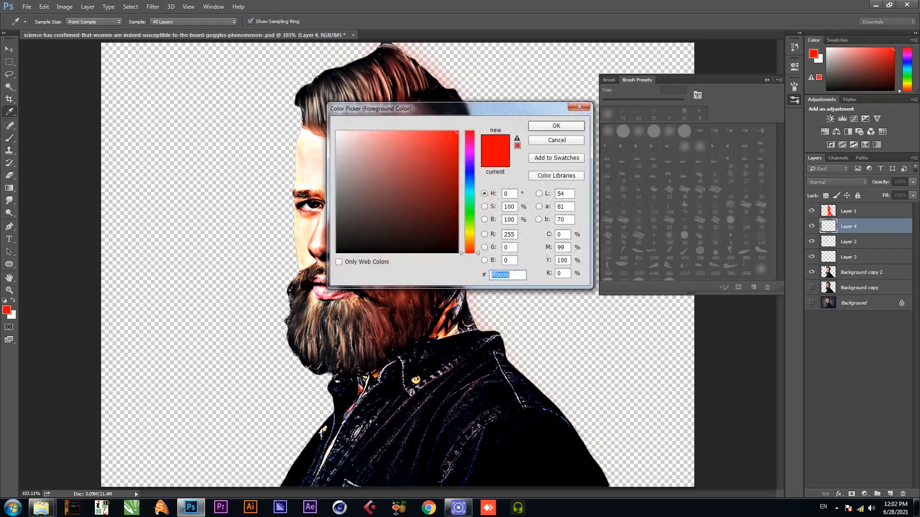
pyautogui.click(316, 248)
pyautogui.click(556, 126)
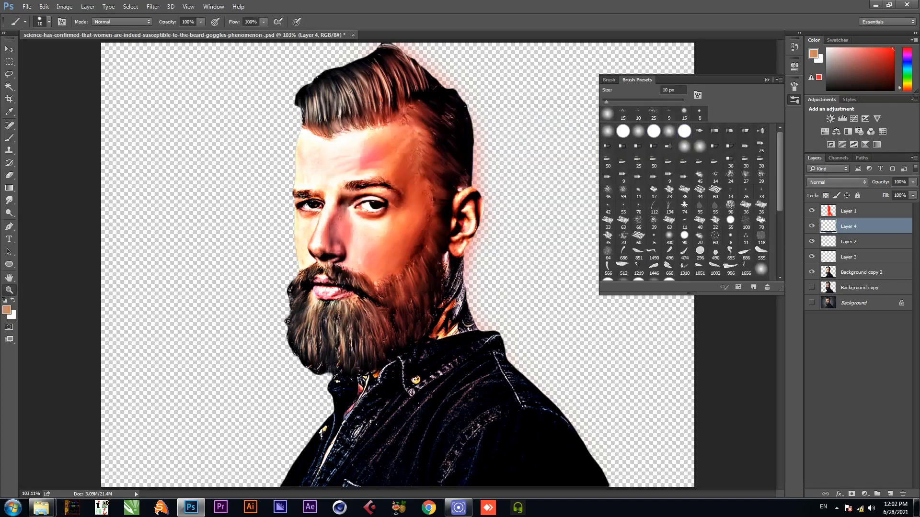
# Step: Reduce the brush to 1 px and try a hair strand along the beard's edge beside the mouth
pyautogui.press('z')
pyautogui.click(347, 290)
pyautogui.click(341, 338)
pyautogui.click(341, 338)
pyautogui.moveTo(336, 336); pyautogui.dragTo(383, 243)
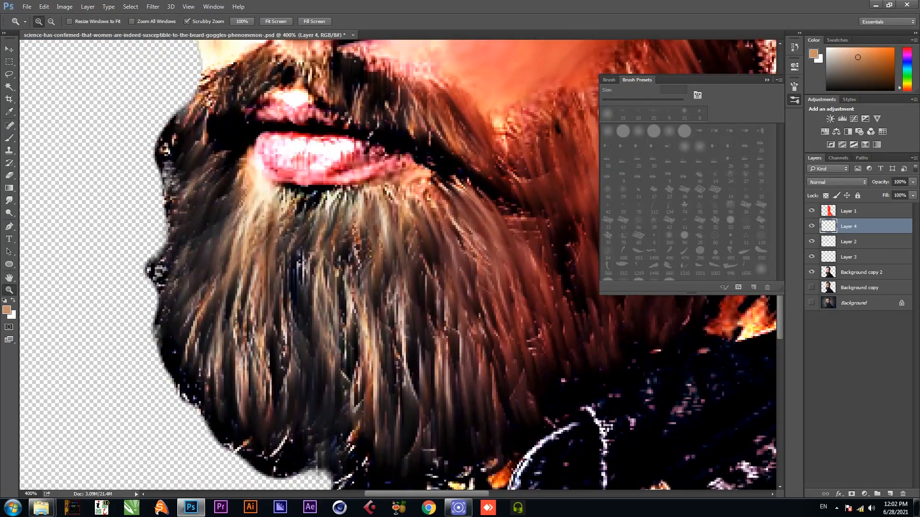
pyautogui.press('b')
pyautogui.press('[')
pyautogui.press('[')
pyautogui.press('[')
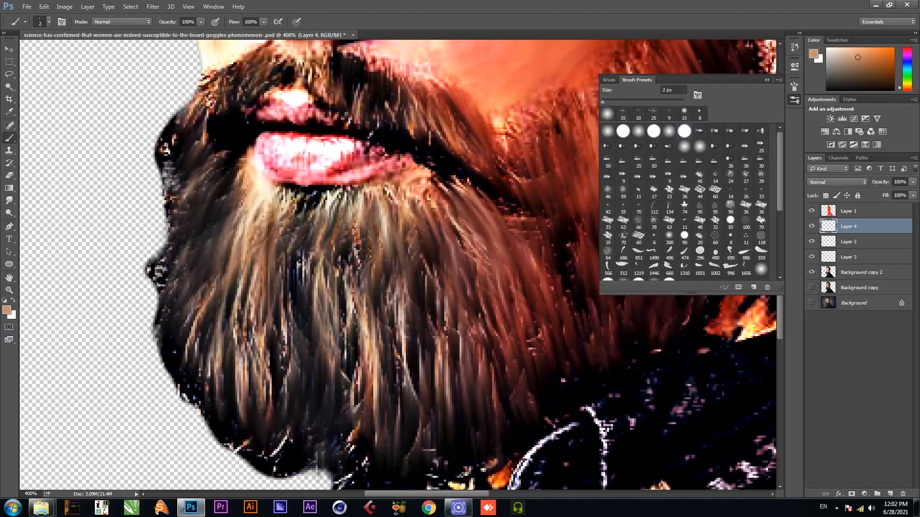
pyautogui.moveTo(233, 153); pyautogui.dragTo(176, 258)
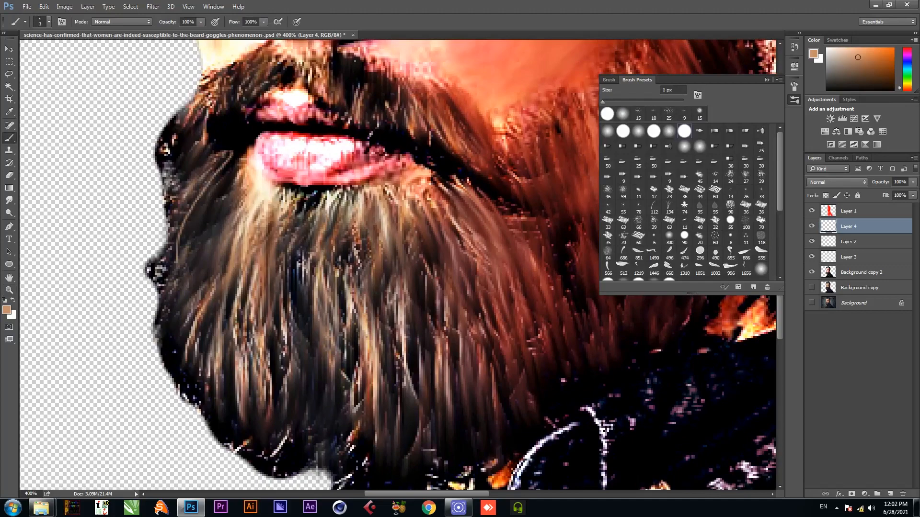
pyautogui.hotkey('ctrl', 'z')
# Step: Set the brush opacity to 60% and paint fine downward hair strands over the front of the beard below the lips
pyautogui.click(194, 22)
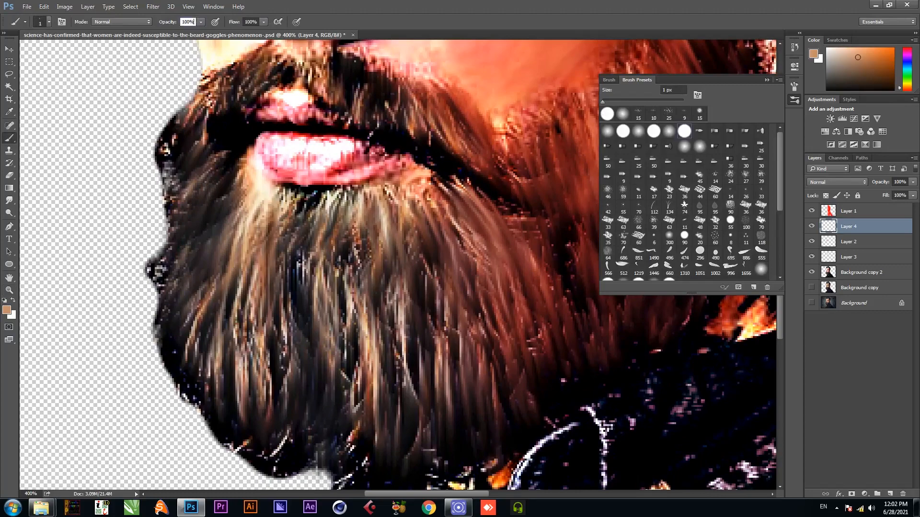
pyautogui.moveTo(194, 22); pyautogui.dragTo(179, 22)
pyautogui.write('1')
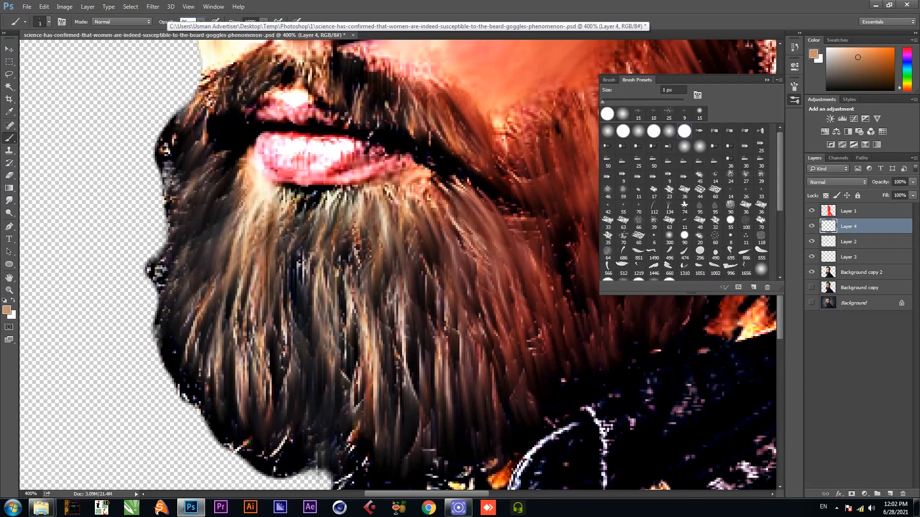
pyautogui.write('0')
pyautogui.press('Return')
pyautogui.moveTo(225, 147); pyautogui.dragTo(184, 216)
pyautogui.moveTo(223, 169); pyautogui.dragTo(180, 289)
pyautogui.moveTo(242, 182); pyautogui.dragTo(192, 306)
pyautogui.moveTo(242, 224); pyautogui.dragTo(208, 349)
pyautogui.moveTo(295, 220); pyautogui.dragTo(293, 343)
pyautogui.moveTo(301, 230); pyautogui.dragTo(289, 425)
pyautogui.moveTo(347, 221); pyautogui.dragTo(356, 291)
pyautogui.moveTo(401, 232); pyautogui.dragTo(444, 329)
pyautogui.moveTo(424, 216); pyautogui.dragTo(475, 328)
pyautogui.moveTo(438, 366); pyautogui.dragTo(464, 440)
# Step: Paint fine orange-tan strands over the side of the beard, from the mouth corner along the jaw towards the ear
pyautogui.moveTo(479, 297); pyautogui.dragTo(294, 260)
pyautogui.moveTo(319, 199); pyautogui.dragTo(359, 323)
pyautogui.moveTo(446, 288); pyautogui.dragTo(386, 318)
pyautogui.moveTo(277, 221); pyautogui.dragTo(344, 402)
pyautogui.moveTo(279, 154); pyautogui.dragTo(351, 352)
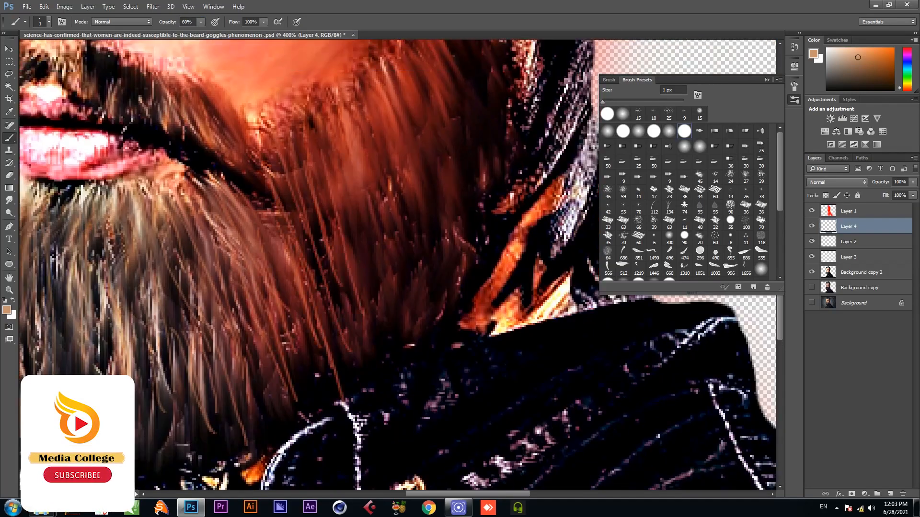
pyautogui.moveTo(322, 151); pyautogui.dragTo(386, 316)
pyautogui.moveTo(446, 288); pyautogui.dragTo(385, 307)
pyautogui.moveTo(299, 115); pyautogui.dragTo(349, 298)
pyautogui.moveTo(364, 220); pyautogui.dragTo(380, 294)
pyautogui.moveTo(343, 93); pyautogui.dragTo(374, 187)
pyautogui.moveTo(445, 287); pyautogui.dragTo(381, 311)
pyautogui.moveTo(312, 74); pyautogui.dragTo(337, 186)
pyautogui.moveTo(383, 192); pyautogui.dragTo(383, 287)
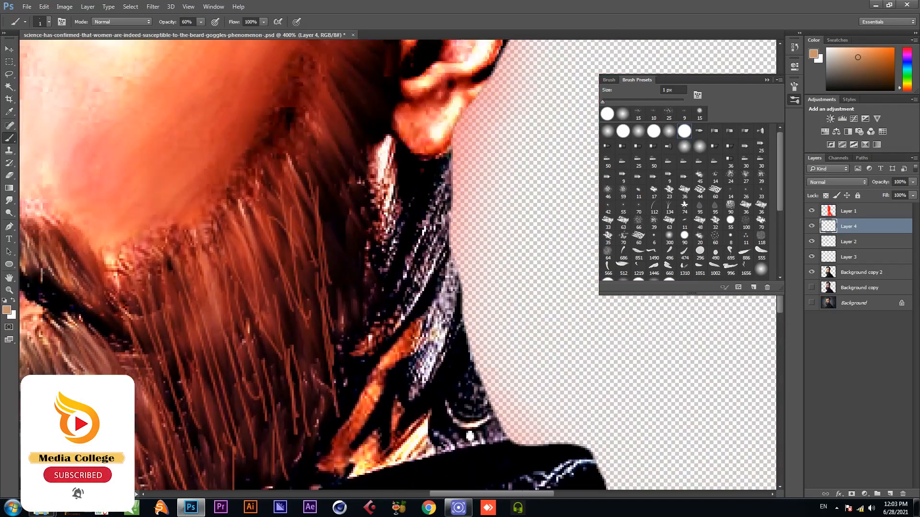
pyautogui.moveTo(383, 216); pyautogui.dragTo(368, 257)
pyautogui.moveTo(325, 116); pyautogui.dragTo(355, 277)
pyautogui.moveTo(341, 100); pyautogui.dragTo(376, 199)
pyautogui.moveTo(347, 65); pyautogui.dragTo(389, 166)
# Step: Paint thin diagonal strands over the sideburn and the short side hair above the ear
pyautogui.keyDown('alt'); pyautogui.click(462, 231); pyautogui.keyUp('alt')
pyautogui.keyDown('ctrl'); pyautogui.click(465, 139); pyautogui.keyUp('ctrl')
pyautogui.moveTo(305, 347); pyautogui.dragTo(341, 407)
pyautogui.moveTo(310, 327)
pyautogui.mouseDown()
pyautogui.moveTo(340, 371)
pyautogui.moveTo(358, 336)
pyautogui.mouseUp()
pyautogui.moveTo(314, 291); pyautogui.dragTo(349, 298)
pyautogui.moveTo(309, 231); pyautogui.dragTo(343, 260)
pyautogui.moveTo(305, 185); pyautogui.dragTo(386, 260)
pyautogui.moveTo(282, 112); pyautogui.dragTo(360, 202)
pyautogui.moveTo(255, 147); pyautogui.dragTo(346, 223)
pyautogui.moveTo(407, 192); pyautogui.dragTo(453, 322)
pyautogui.moveTo(358, 238); pyautogui.dragTo(447, 349)
# Step: Set the background colour to a near-black sampled from the dark side hair
pyautogui.click(13, 316)
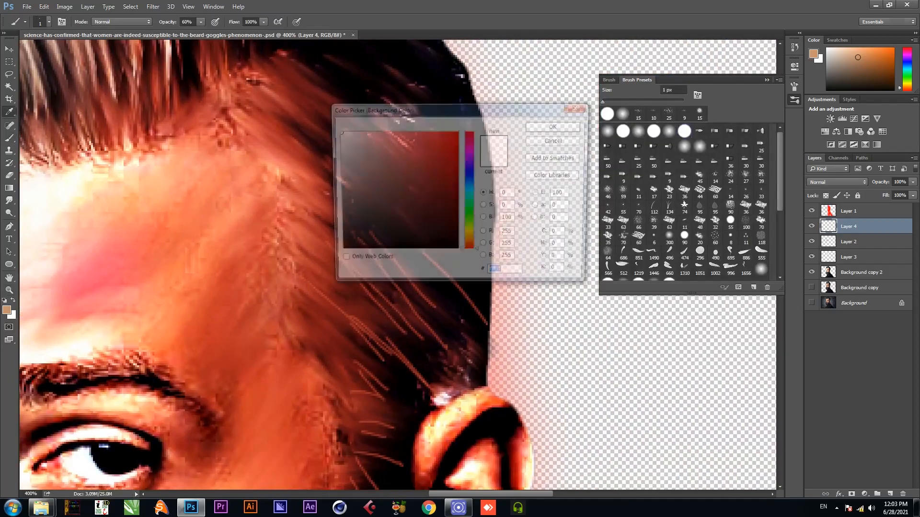
pyautogui.moveTo(432, 108); pyautogui.dragTo(580, 86)
pyautogui.click(489, 174)
pyautogui.click(487, 198)
pyautogui.click(706, 103)
# Step: Paint more thin orange-tan strands over the dark upper side hair, sloping down towards the back of the head
pyautogui.moveTo(346, 180); pyautogui.dragTo(416, 220)
pyautogui.moveTo(379, 137); pyautogui.dragTo(474, 266)
pyautogui.moveTo(401, 98); pyautogui.dragTo(483, 205)
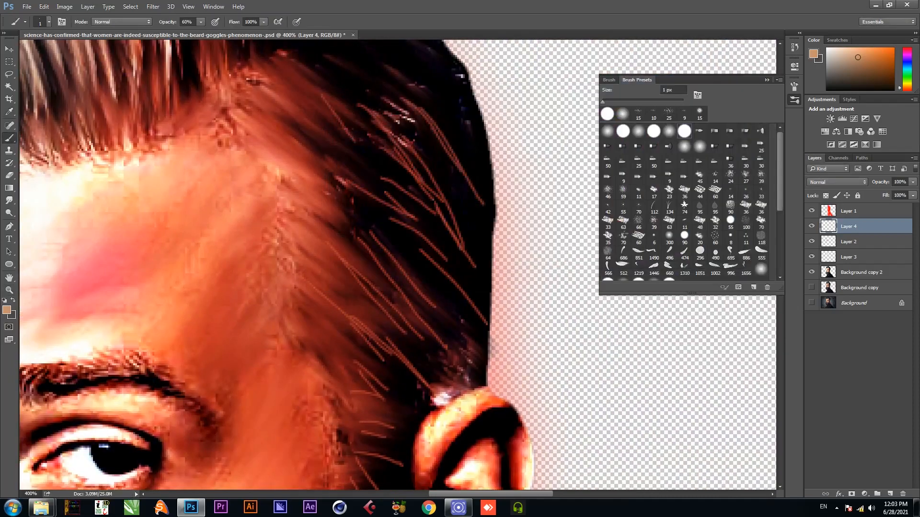
pyautogui.moveTo(383, 192); pyautogui.dragTo(390, 284)
pyautogui.moveTo(395, 119); pyautogui.dragTo(499, 281)
pyautogui.moveTo(356, 126); pyautogui.dragTo(425, 194)
pyautogui.moveTo(336, 192); pyautogui.dragTo(490, 325)
pyautogui.moveTo(392, 200); pyautogui.dragTo(424, 252)
# Step: Paint thin orange-tan strands over the swept-up top hair, from the hairline up to the crest and back across the upper side
pyautogui.moveTo(289, 110); pyautogui.dragTo(357, 253)
pyautogui.moveTo(268, 166); pyautogui.dragTo(320, 265)
pyautogui.moveTo(210, 195); pyautogui.dragTo(242, 260)
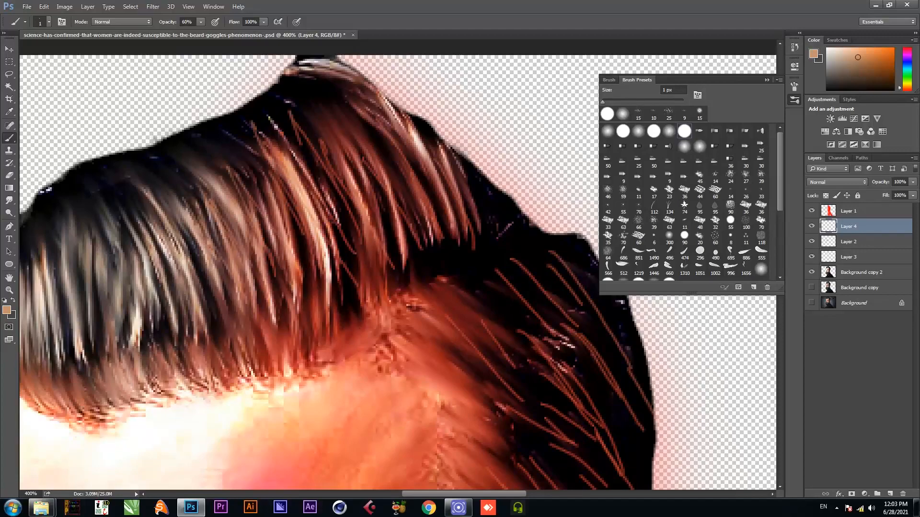
pyautogui.moveTo(335, 297); pyautogui.dragTo(404, 247)
pyautogui.moveTo(367, 170); pyautogui.dragTo(384, 264)
pyautogui.moveTo(398, 208); pyautogui.dragTo(408, 271)
pyautogui.moveTo(194, 145); pyautogui.dragTo(210, 192)
pyautogui.moveTo(133, 191); pyautogui.dragTo(159, 324)
pyautogui.moveTo(141, 190)
pyautogui.mouseDown()
pyautogui.moveTo(170, 285)
pyautogui.moveTo(153, 282)
pyautogui.mouseUp()
pyautogui.moveTo(80, 191); pyautogui.dragTo(86, 222)
pyautogui.moveTo(179, 137); pyautogui.dragTo(202, 218)
pyautogui.moveTo(190, 140); pyautogui.dragTo(216, 204)
pyautogui.moveTo(259, 136); pyautogui.dragTo(278, 151)
pyautogui.moveTo(219, 101); pyautogui.dragTo(243, 153)
pyautogui.moveTo(260, 98); pyautogui.dragTo(283, 130)
pyautogui.moveTo(238, 104); pyautogui.dragTo(262, 146)
pyautogui.moveTo(281, 96); pyautogui.dragTo(305, 134)
pyautogui.moveTo(297, 71); pyautogui.dragTo(327, 125)
pyautogui.moveTo(349, 71); pyautogui.dragTo(367, 96)
pyautogui.moveTo(154, 125)
pyautogui.mouseDown()
pyautogui.moveTo(173, 166)
pyautogui.moveTo(160, 169)
pyautogui.mouseUp()
pyautogui.hotkey('ctrl', 'space')
pyautogui.click(276, 21)
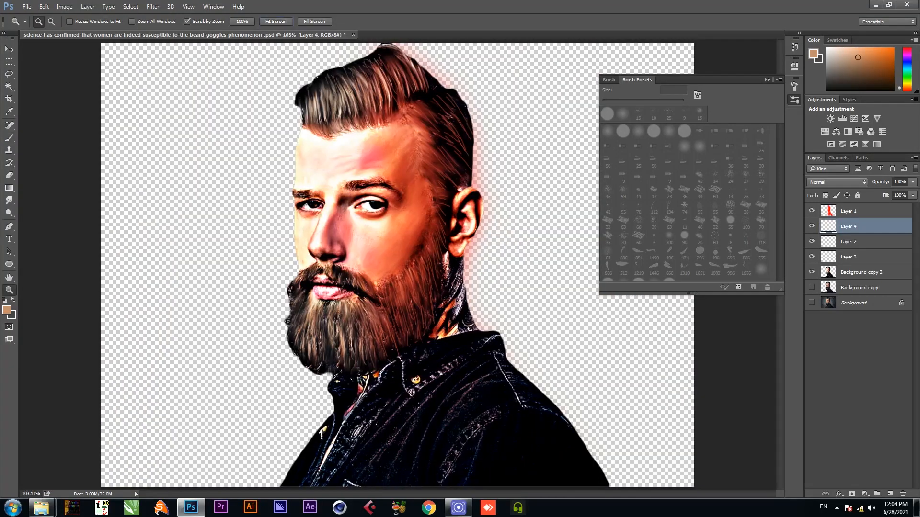
# Step: Set the opacity of the hair-strand layer, Layer 4, to 50% and save the document
pyautogui.click(899, 183)
pyautogui.write('50')
pyautogui.press('Return')
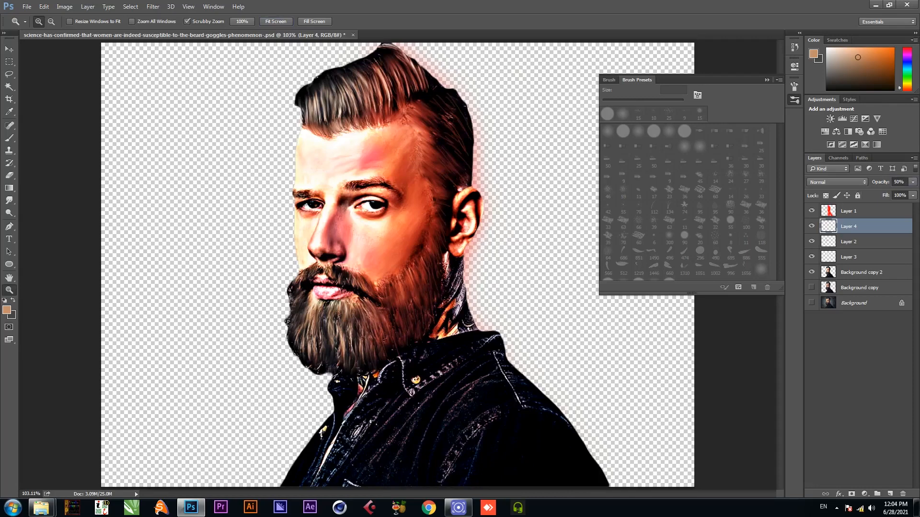
pyautogui.hotkey('ctrl', 's')
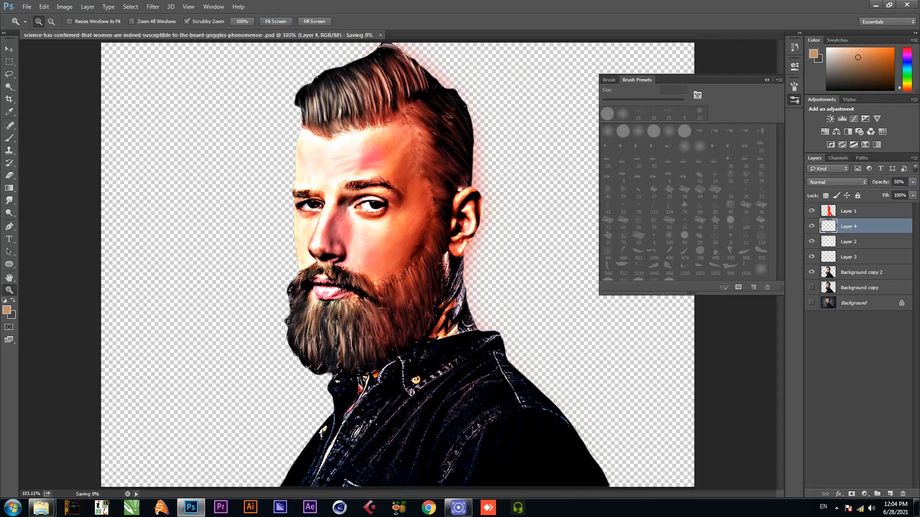
# Step: Try the Soft Light blend mode on the hair-strand layer
pyautogui.click(837, 182)
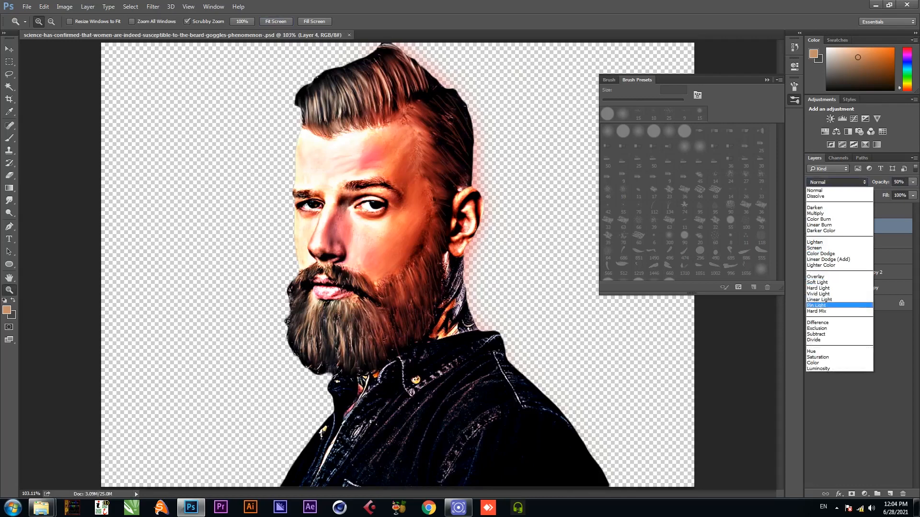
pyautogui.click(819, 282)
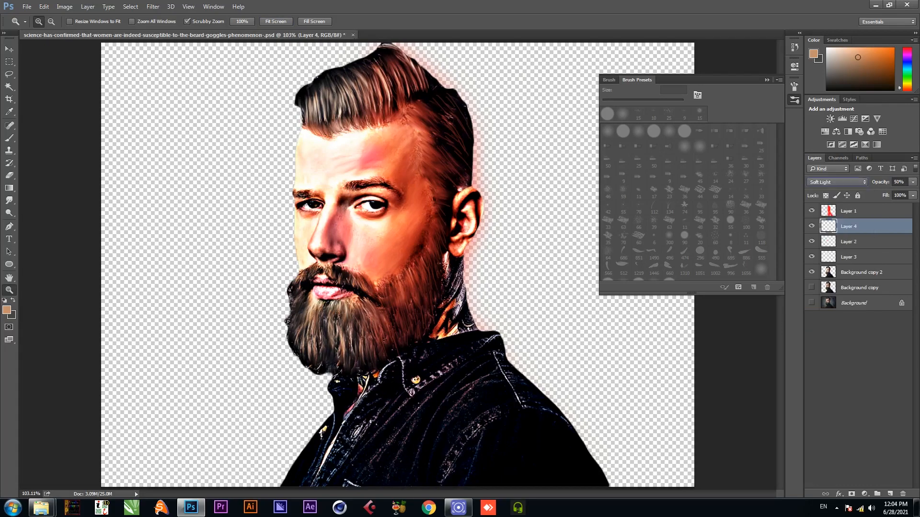
pyautogui.hotkey('ctrl', 'z')
# Step: Place the abstract paint-stroke image 2202256 into the portrait document
pyautogui.click(167, 451)
pyautogui.click(264, 77)
pyautogui.click(191, 508)
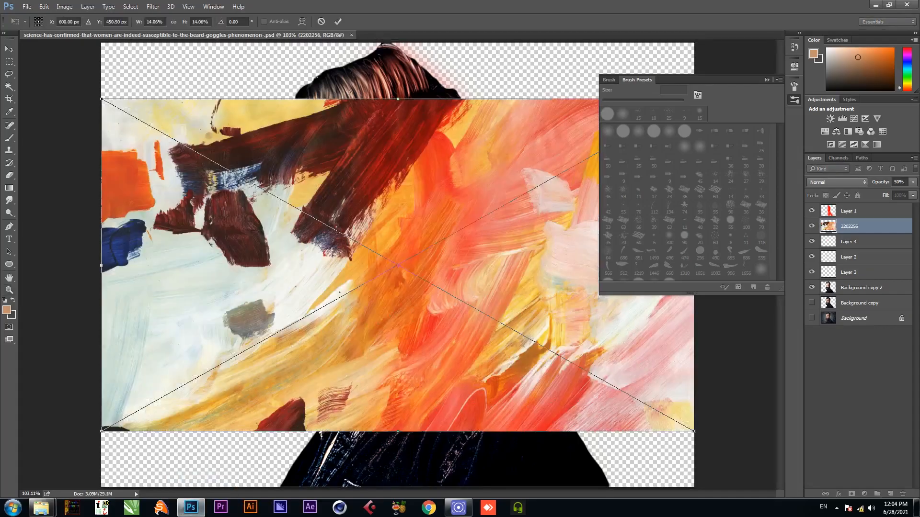
# Step: Stretch the paint-stroke image vertically to cover the full canvas, and move its layer directly below Background copy 2
pyautogui.moveTo(398, 99); pyautogui.dragTo(398, 40)
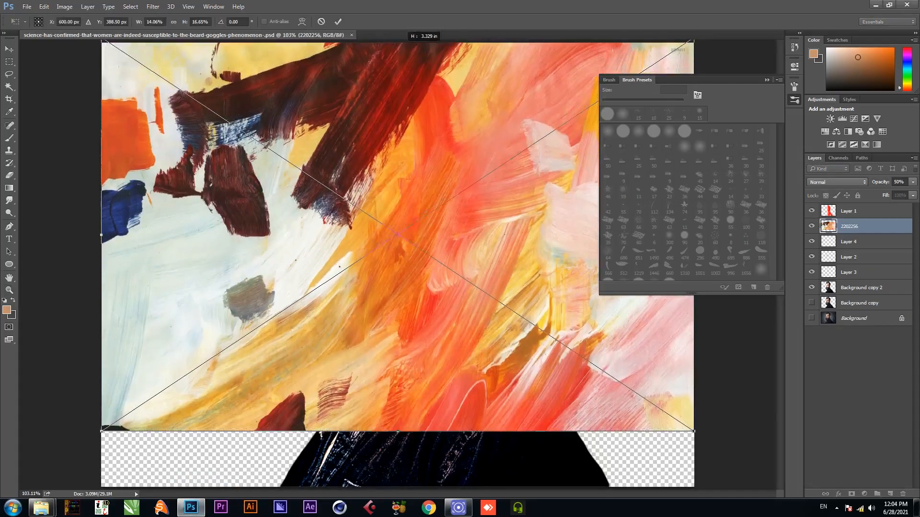
pyautogui.moveTo(398, 434); pyautogui.dragTo(398, 492)
pyautogui.press('Return')
pyautogui.moveTo(857, 226); pyautogui.dragTo(858, 296)
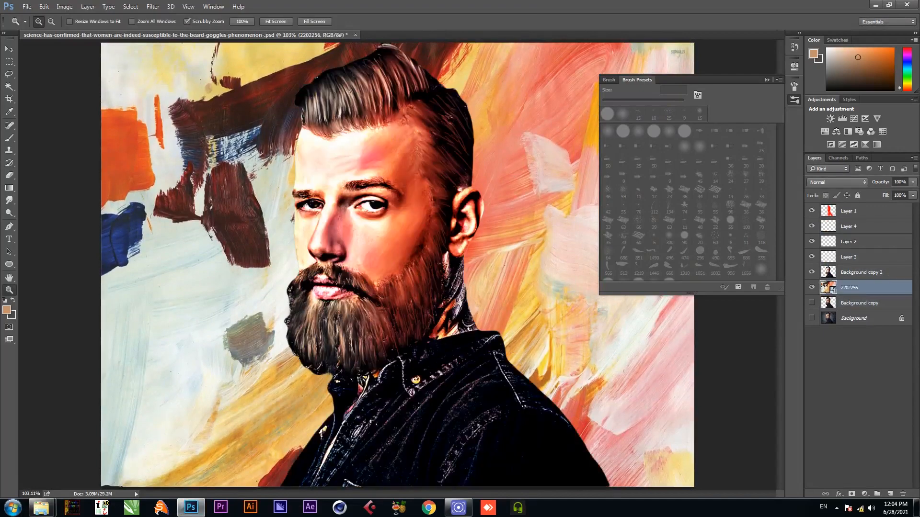
pyautogui.hotkey('ctrl', 's')
# Step: Select the whole beard on Background copy 2 with the Quick Selection tool, from the jaw to the chin
pyautogui.click(358, 272)
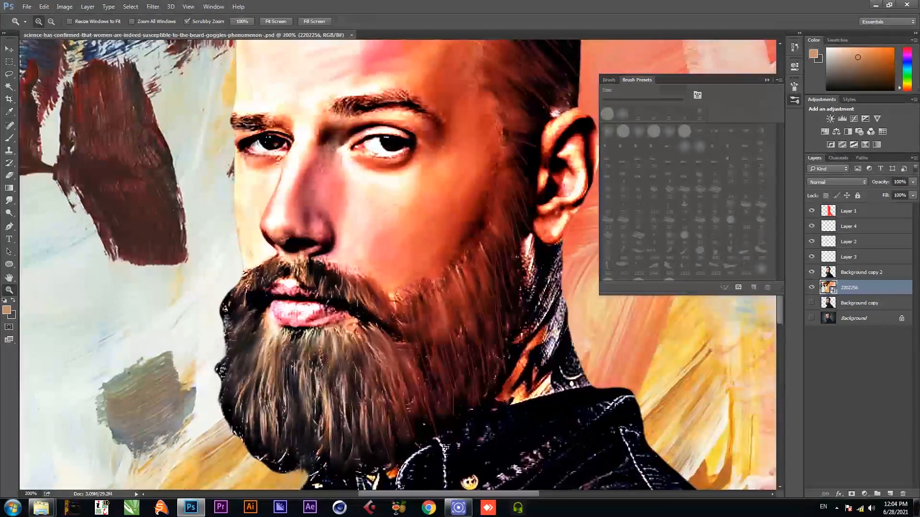
pyautogui.moveTo(358, 272); pyautogui.dragTo(350, 237)
pyautogui.click(861, 272)
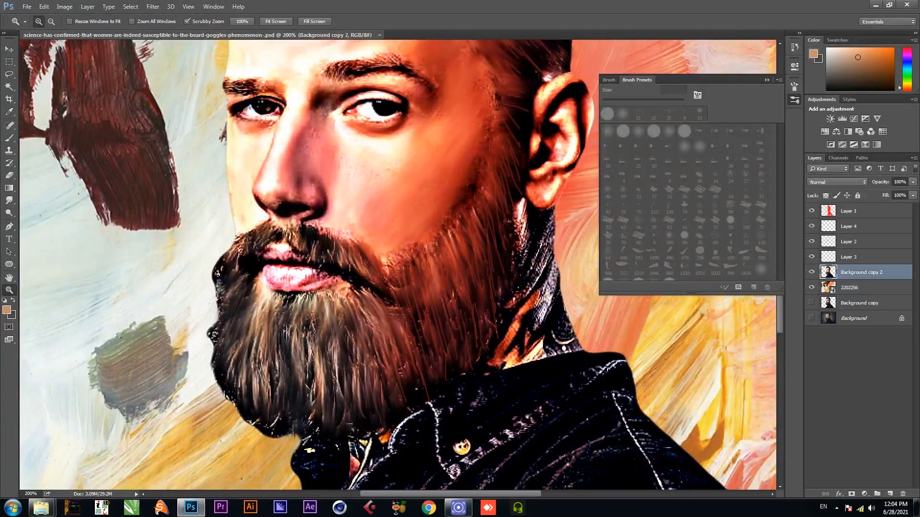
pyautogui.press('w')
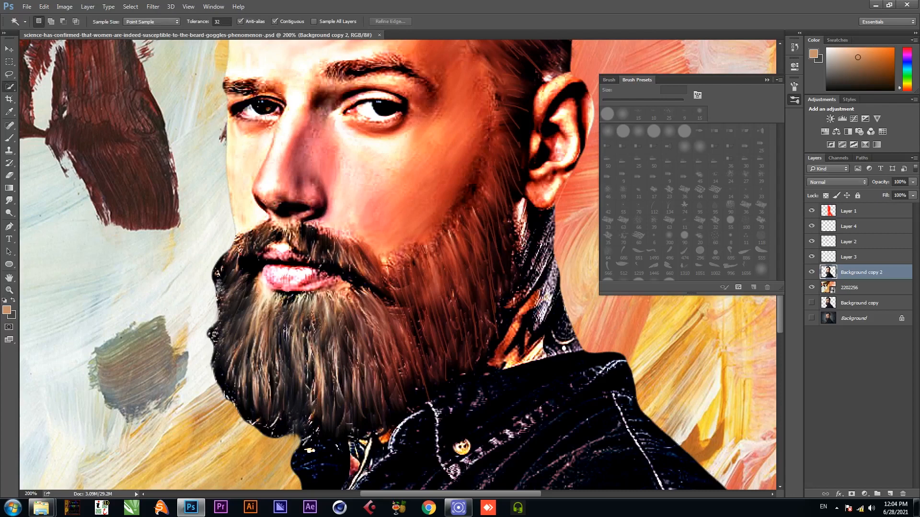
pyautogui.hotkey('shift', 'w')
pyautogui.moveTo(496, 226)
pyautogui.mouseDown()
pyautogui.moveTo(482, 282)
pyautogui.moveTo(450, 331)
pyautogui.moveTo(352, 357)
pyautogui.moveTo(263, 309)
pyautogui.mouseUp()
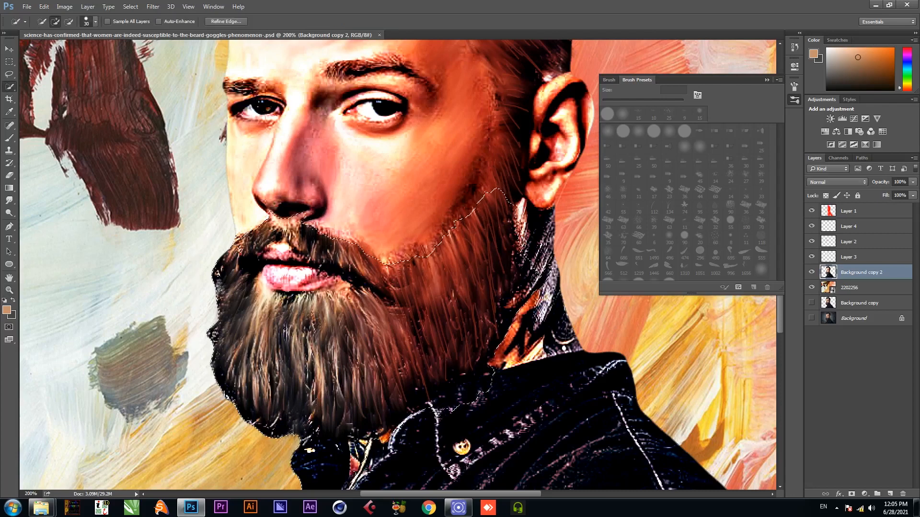
# Step: Feather the beard selection by 5 and copy it to a new layer
pyautogui.rightClick(355, 142)
pyautogui.click(374, 165)
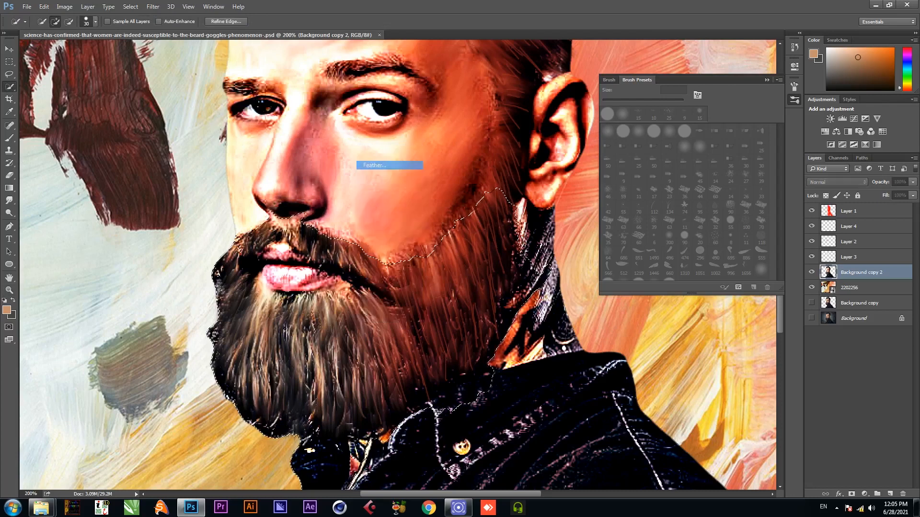
pyautogui.write('5')
pyautogui.press('Return')
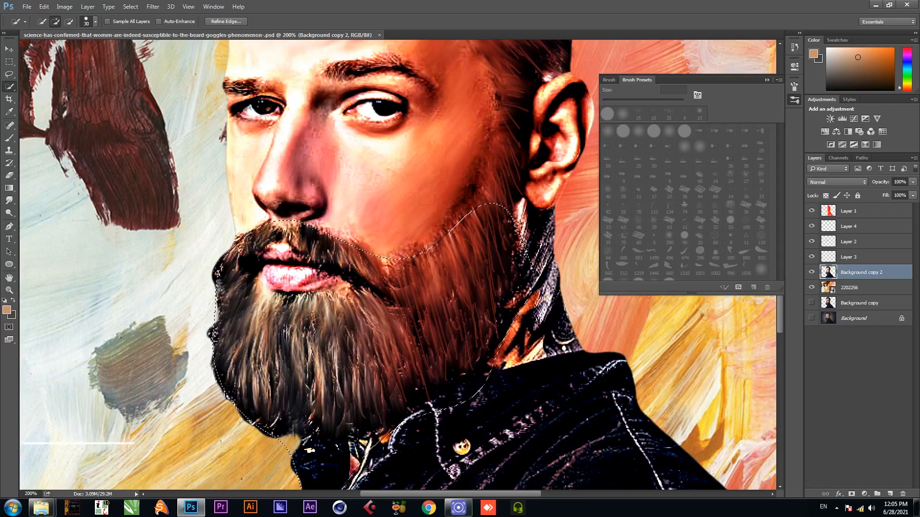
pyautogui.hotkey('ctrl', 'j')
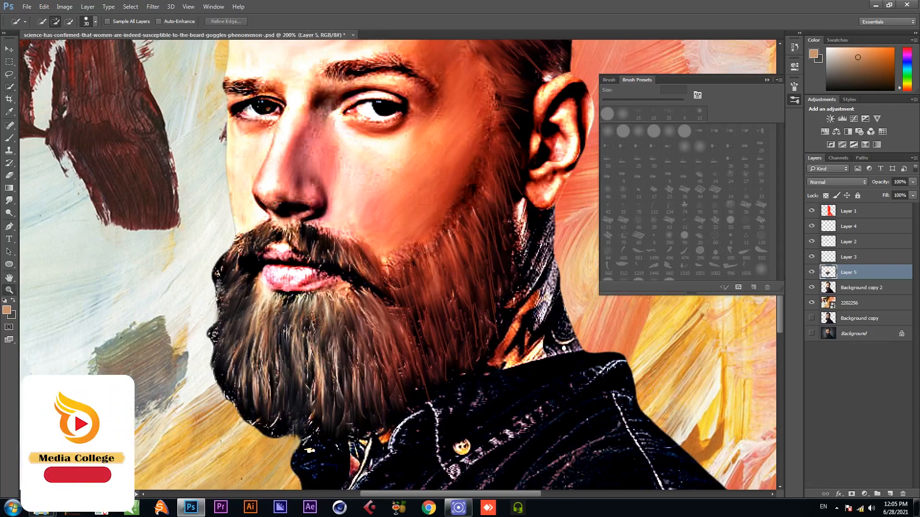
# Step: Shift the beard layer's hue to -98 with Hue/Saturation for a purple beard
pyautogui.press('z')
pyautogui.keyDown('alt'); pyautogui.click(383, 285); pyautogui.keyUp('alt')
pyautogui.keyDown('alt'); pyautogui.click(383, 285); pyautogui.keyUp('alt')
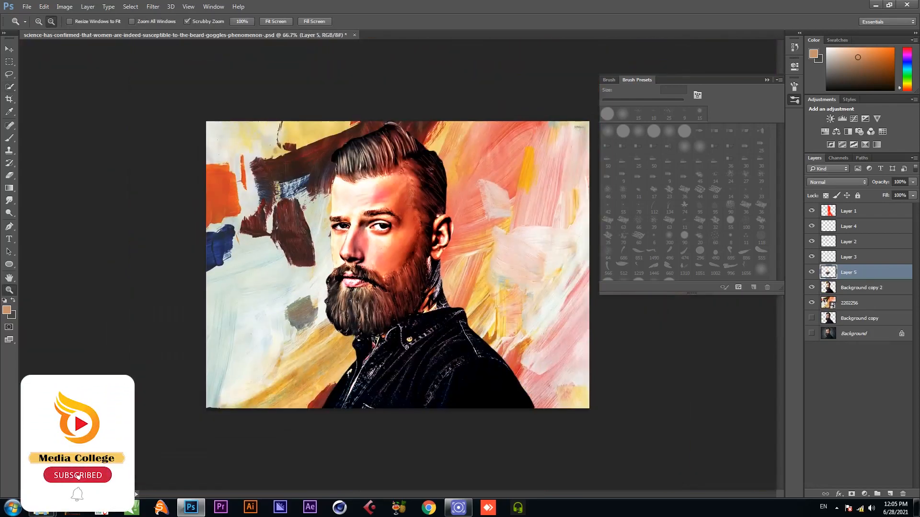
pyautogui.hotkey('ctrl', 'u')
pyautogui.moveTo(558, 190); pyautogui.dragTo(526, 191)
pyautogui.click(663, 141)
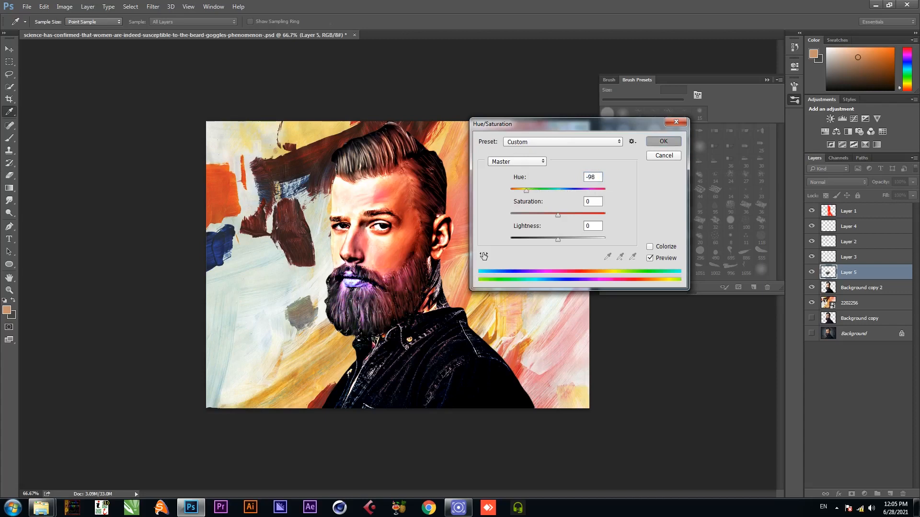
# Step: Erase the blue-purple tint from the lips on the beard layer with a 25 px eraser at 30% flow
pyautogui.click(376, 281)
pyautogui.click(376, 282)
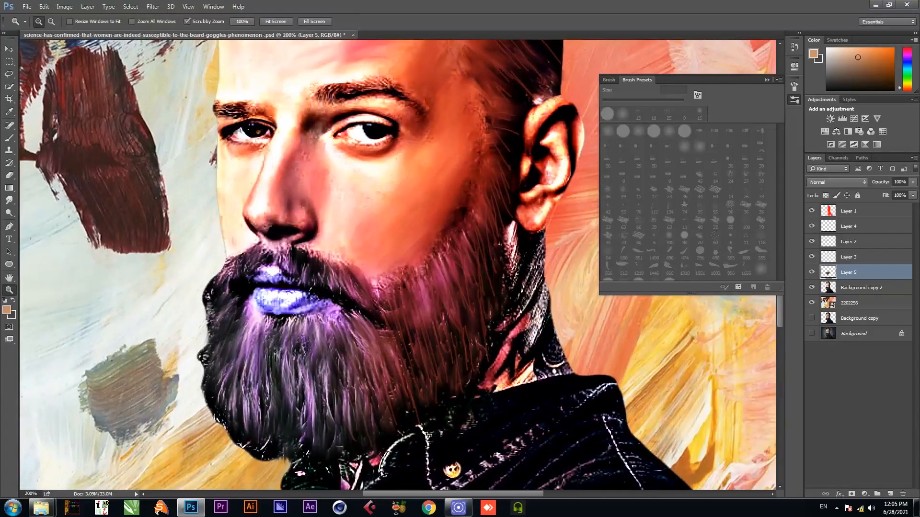
pyautogui.press('e')
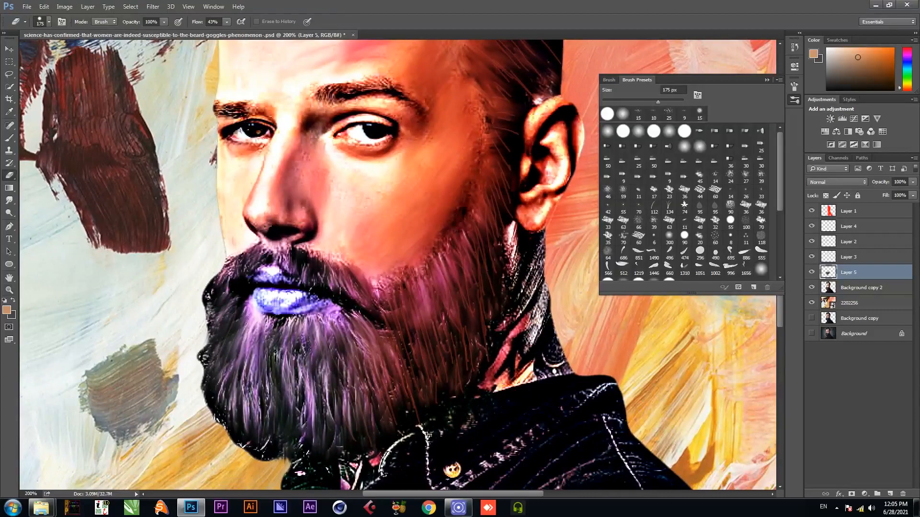
pyautogui.press('[')
pyautogui.press('[')
pyautogui.press('[')
pyautogui.press('[')
pyautogui.moveTo(219, 22); pyautogui.dragTo(191, 32)
pyautogui.write('30')
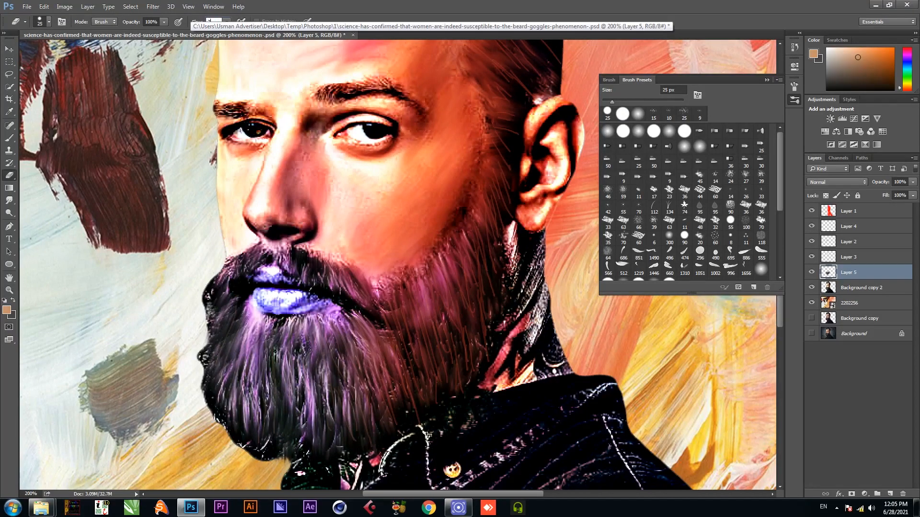
pyautogui.press('Return')
pyautogui.moveTo(265, 292)
pyautogui.mouseDown()
pyautogui.moveTo(307, 304)
pyautogui.moveTo(258, 307)
pyautogui.mouseUp()
# Step: Move the beard layer directly below Layer 1 and save the document
pyautogui.moveTo(858, 272); pyautogui.dragTo(857, 219)
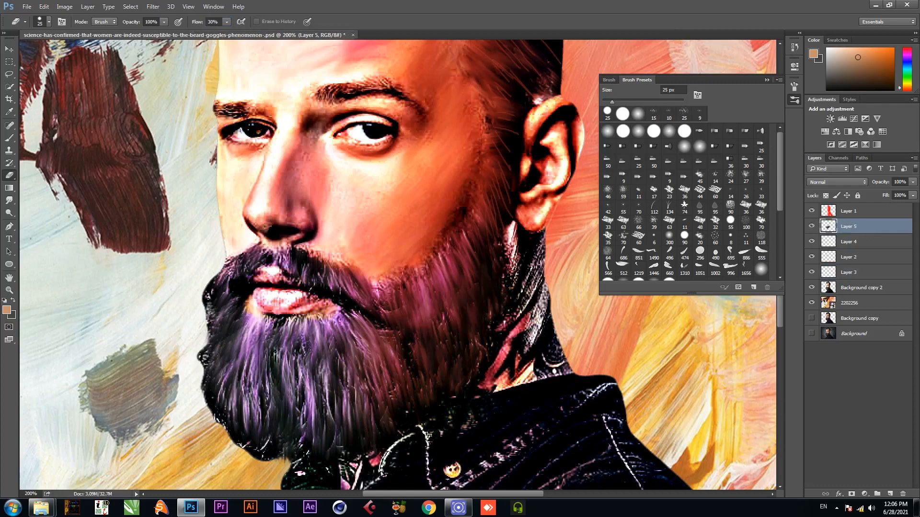
pyautogui.hotkey('ctrl', 's')
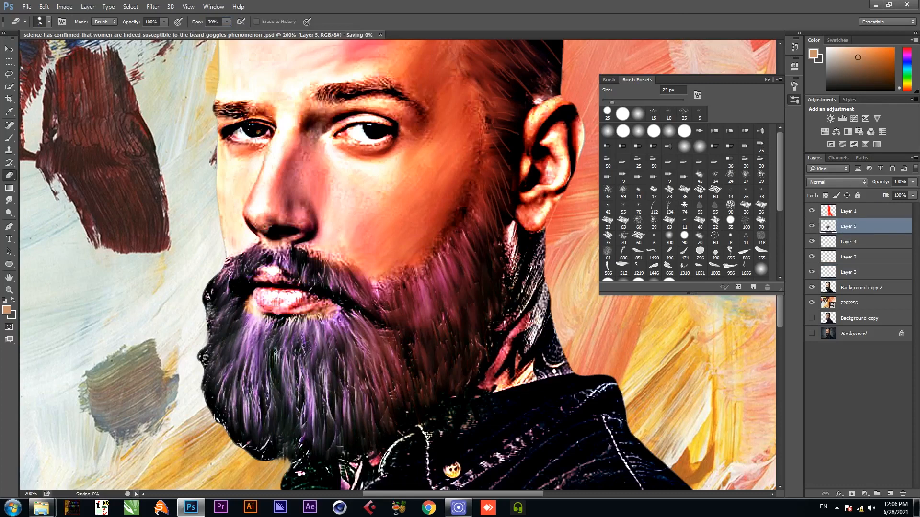
# Step: Sharpen the beard layer with Unsharp Mask at amount 150%, radius 28.2 pixels and threshold 0
pyautogui.click(130, 7)
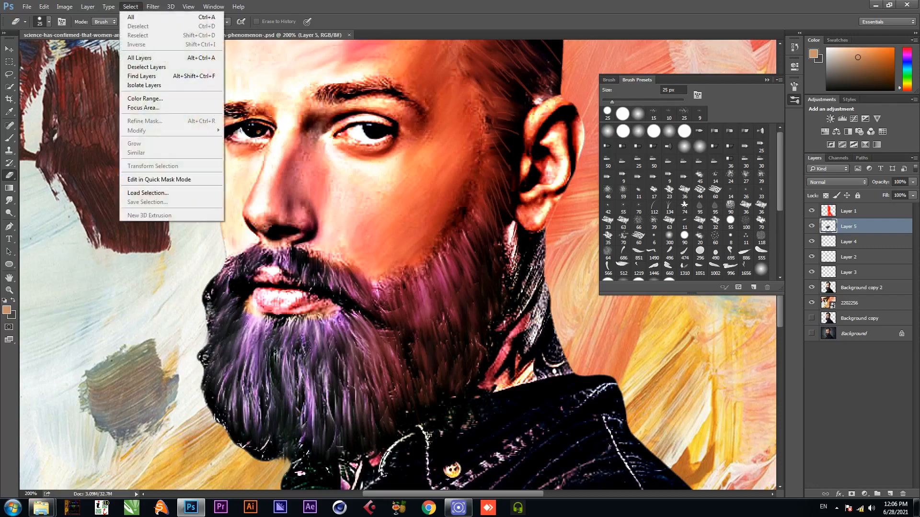
pyautogui.moveTo(153, 7)
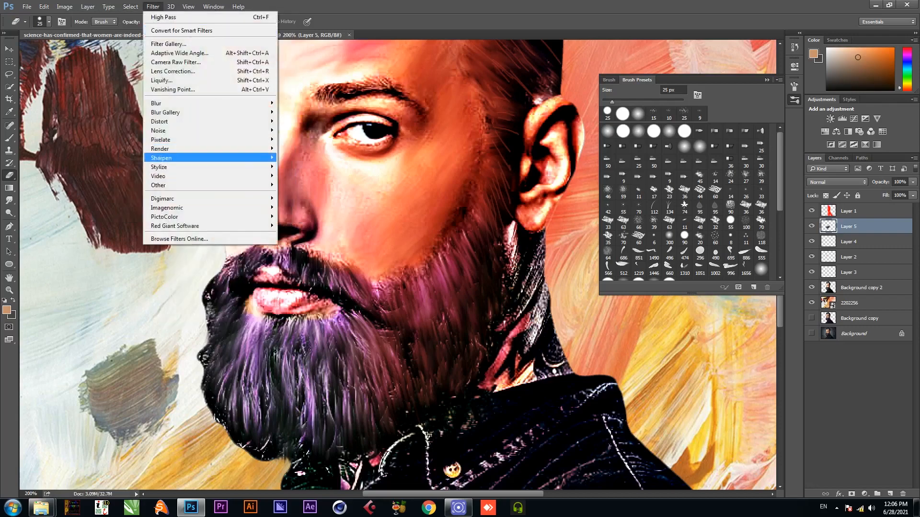
pyautogui.moveTo(210, 158)
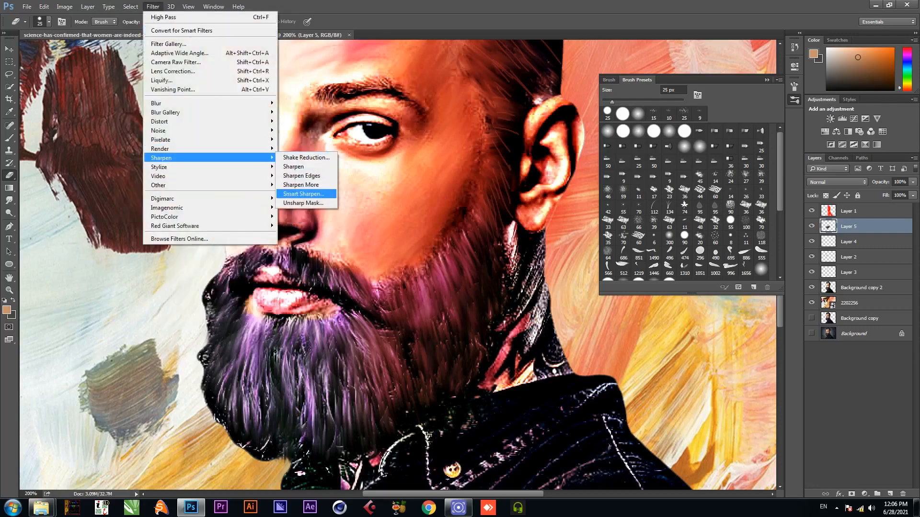
pyautogui.click(303, 203)
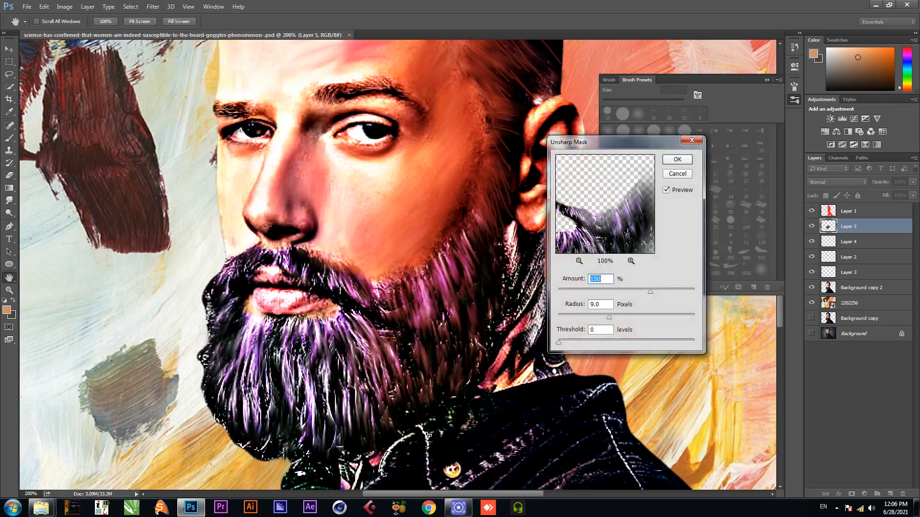
pyautogui.moveTo(608, 317); pyautogui.dragTo(622, 317)
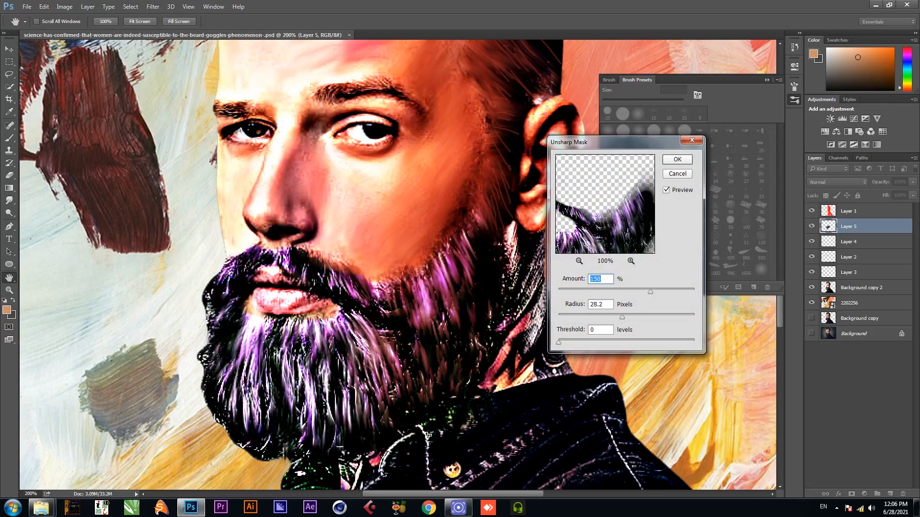
pyautogui.click(677, 160)
pyautogui.press('e')
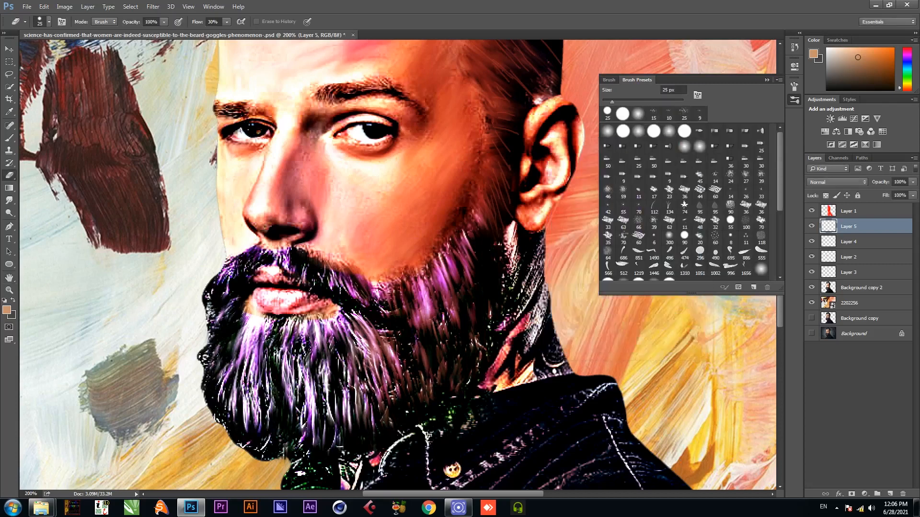
# Step: Set the beard layer's blend mode to Soft Light and compare the portrait with and without it
pyautogui.click(837, 182)
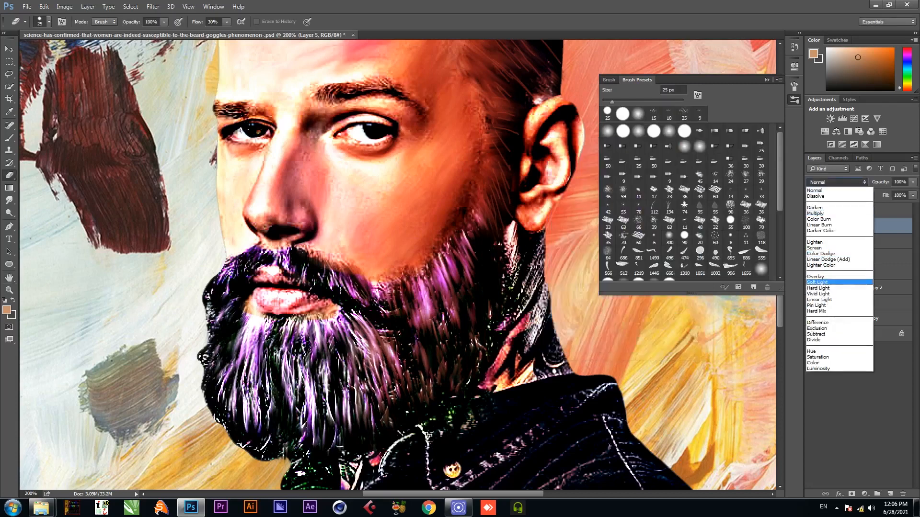
pyautogui.click(818, 272)
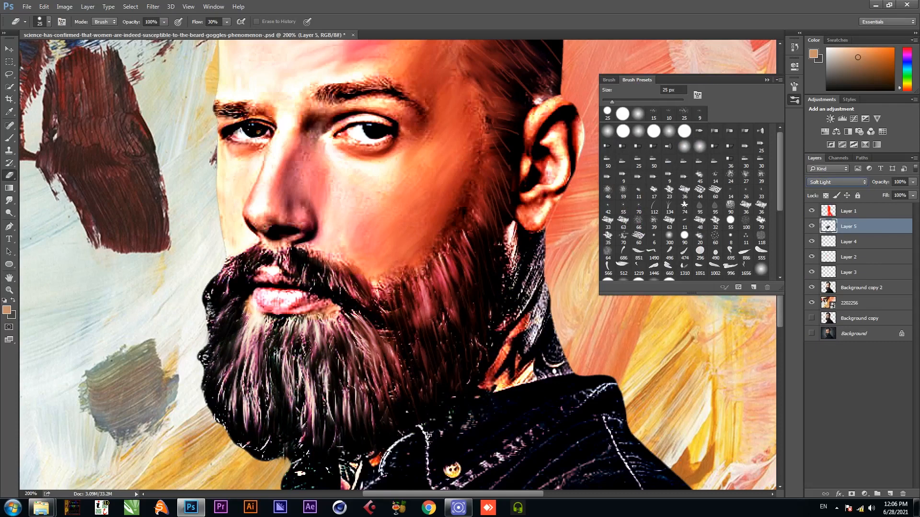
pyautogui.click(812, 226)
pyautogui.click(811, 226)
# Step: Shift the beard layer's hue with Hue/Saturation to a warm reddish brown, and save the document
pyautogui.hotkey('ctrl', 'u')
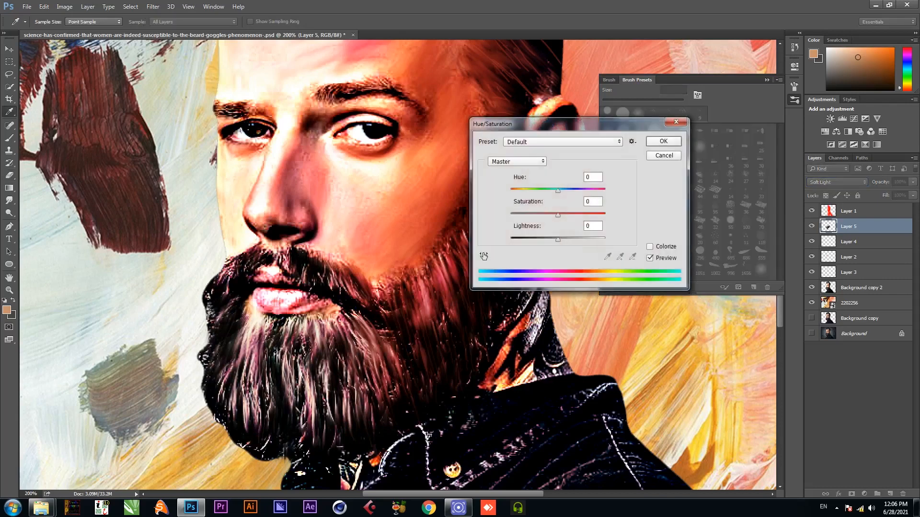
pyautogui.moveTo(573, 190); pyautogui.dragTo(590, 191)
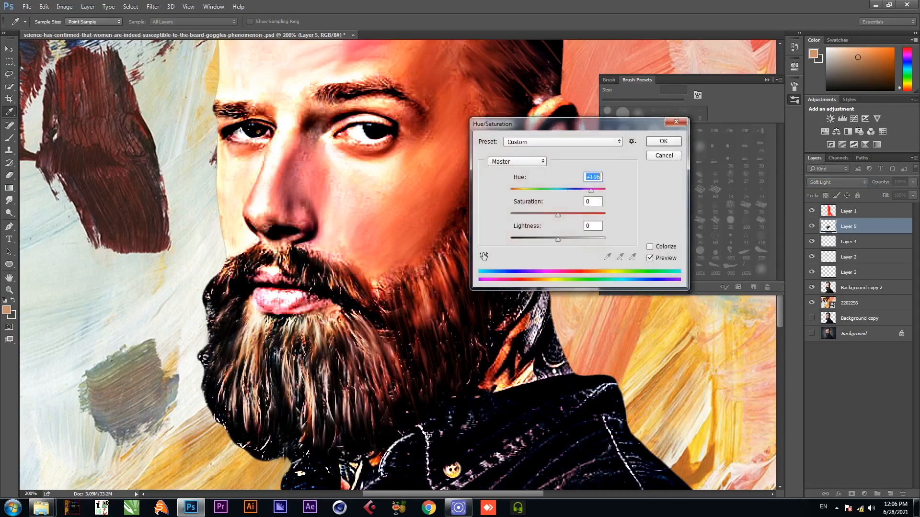
pyautogui.hotkey('shift', 'Down')
pyautogui.hotkey('shift', 'Down')
pyautogui.hotkey('shift', 'Down')
pyautogui.hotkey('shift', 'Down')
pyautogui.hotkey('shift', 'Down')
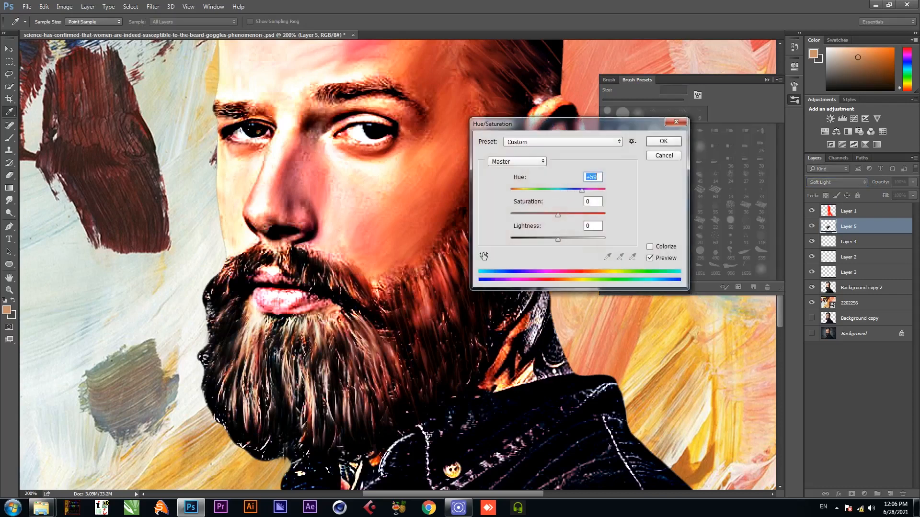
pyautogui.click(664, 141)
pyautogui.press('z')
pyautogui.click(276, 21)
pyautogui.hotkey('ctrl', 's')
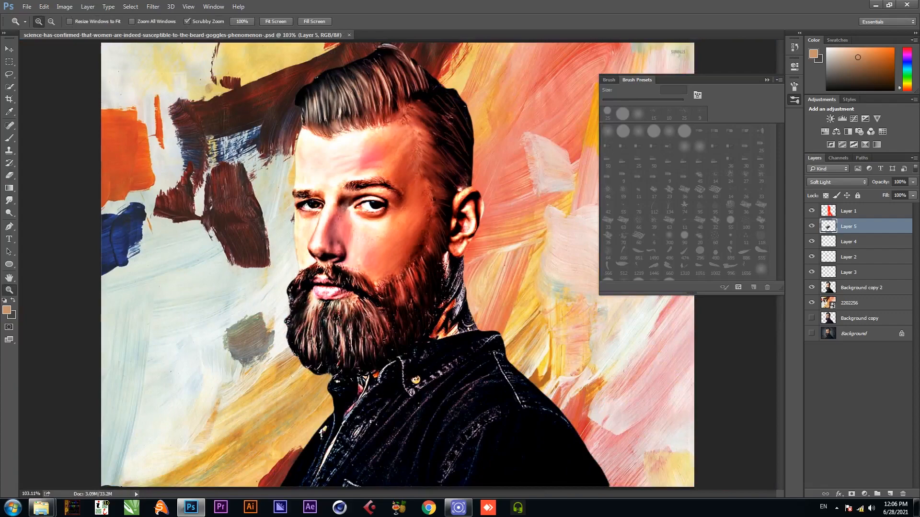
# Step: Select the hair-strand layer, Layer 4
pyautogui.click(861, 241)
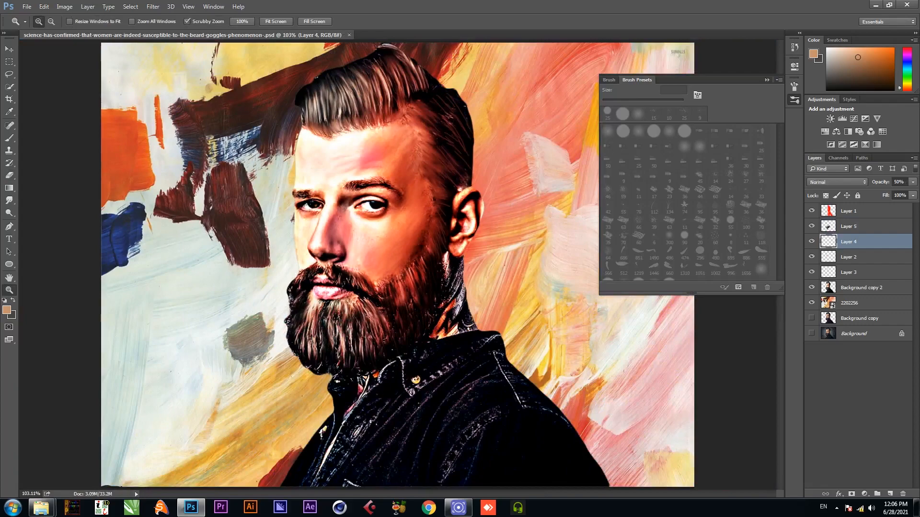